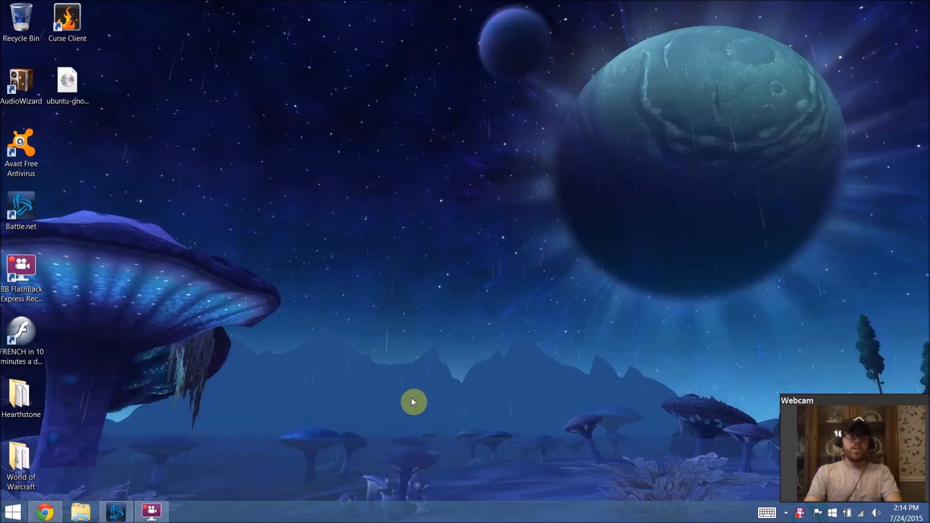
Step: Open the browser and follow the vmware player search result to the My VMware downloads page
click(43, 511)
drag(155, 53, 25, 58)
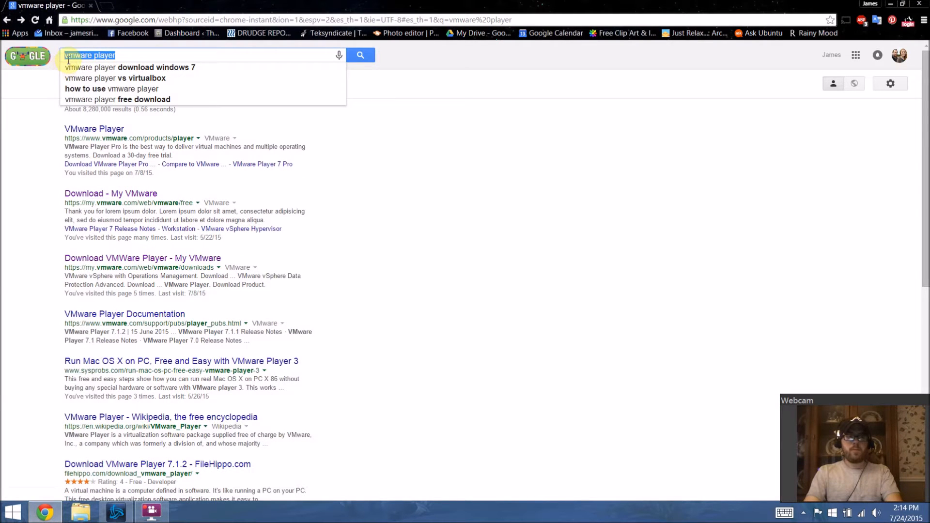
click(12, 183)
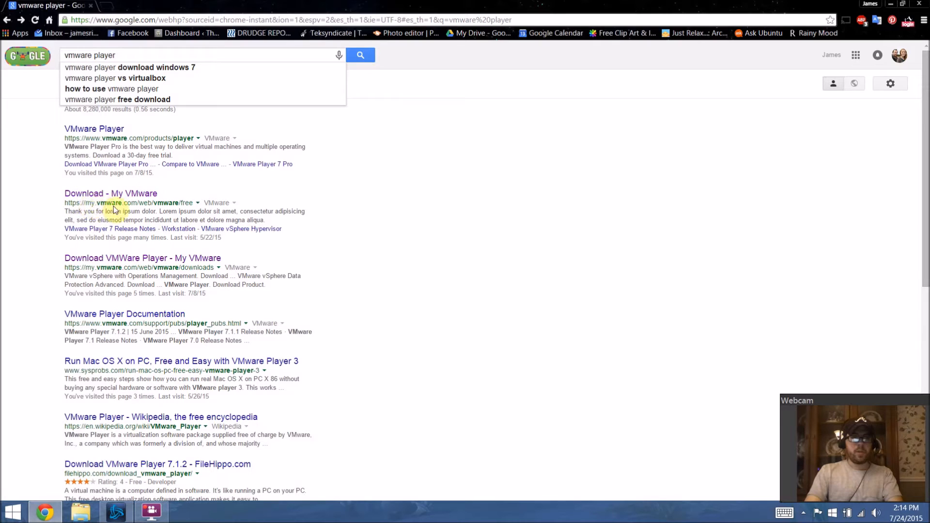
click(125, 195)
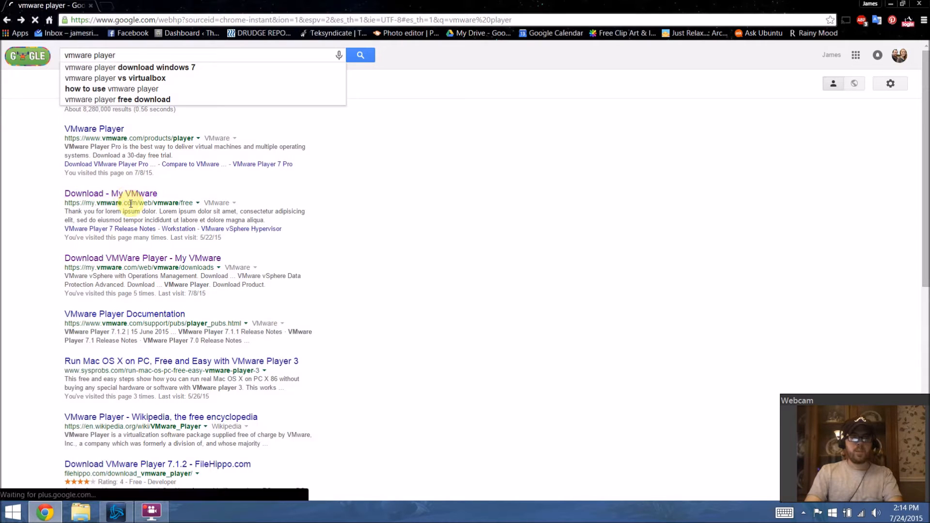
click(105, 195)
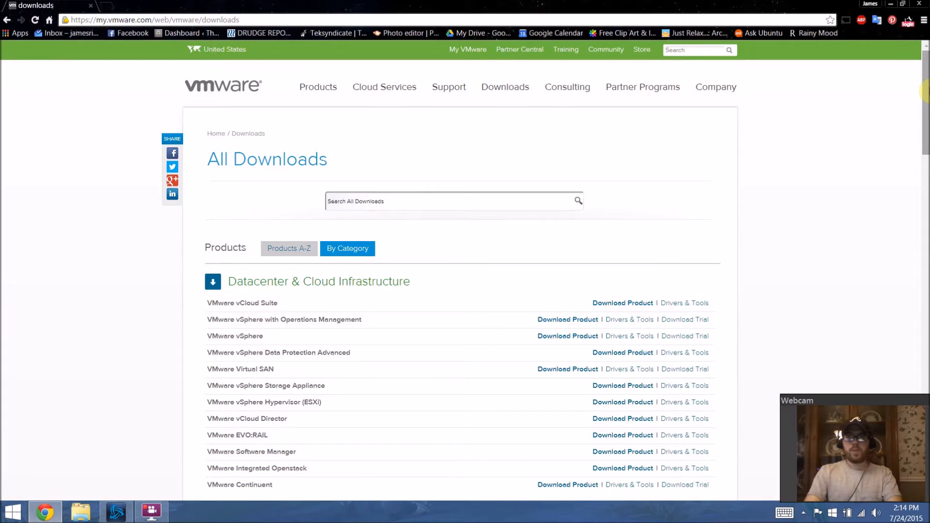
Step: Scroll to VMware Player in the downloads list and open its Download Product page
drag(925, 90, 847, 415)
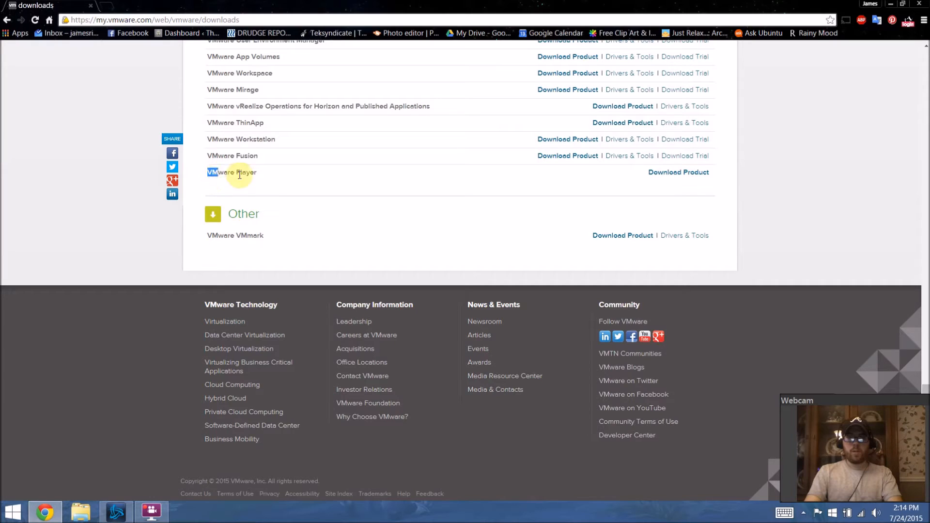
click(661, 174)
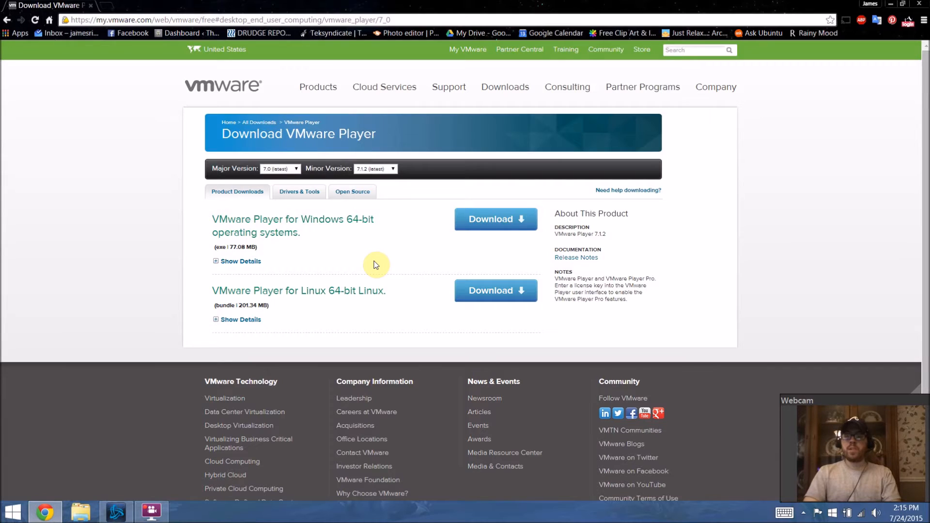
Step: Examine the VMware Player for Windows 64-bit download entry
drag(351, 220, 375, 215)
click(353, 235)
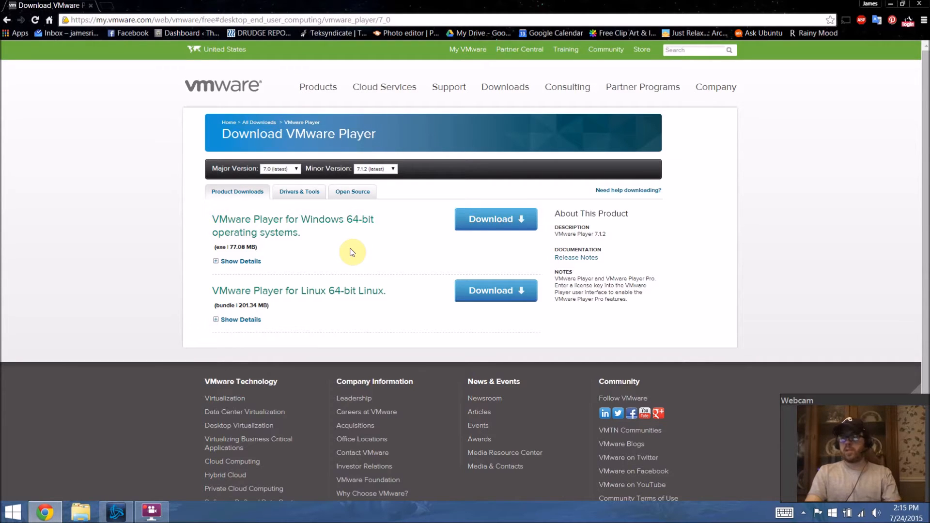
drag(380, 219, 352, 220)
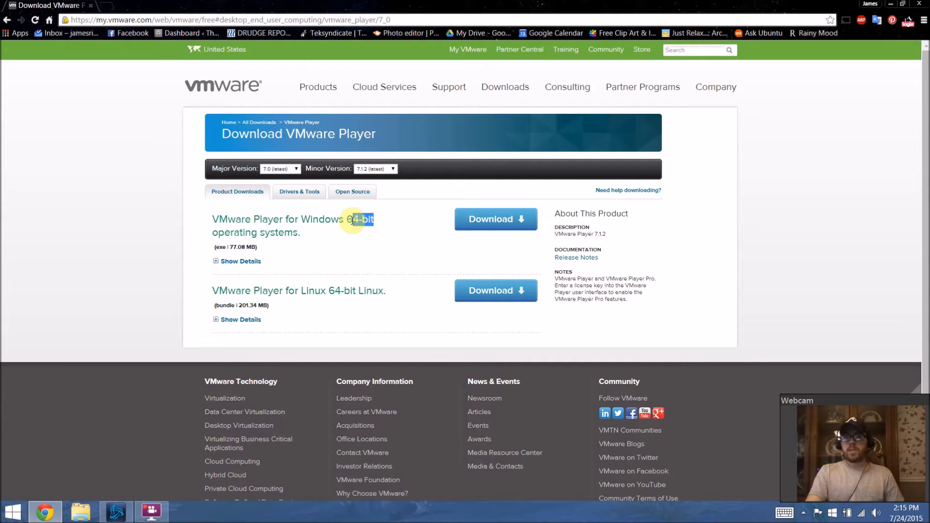
click(324, 233)
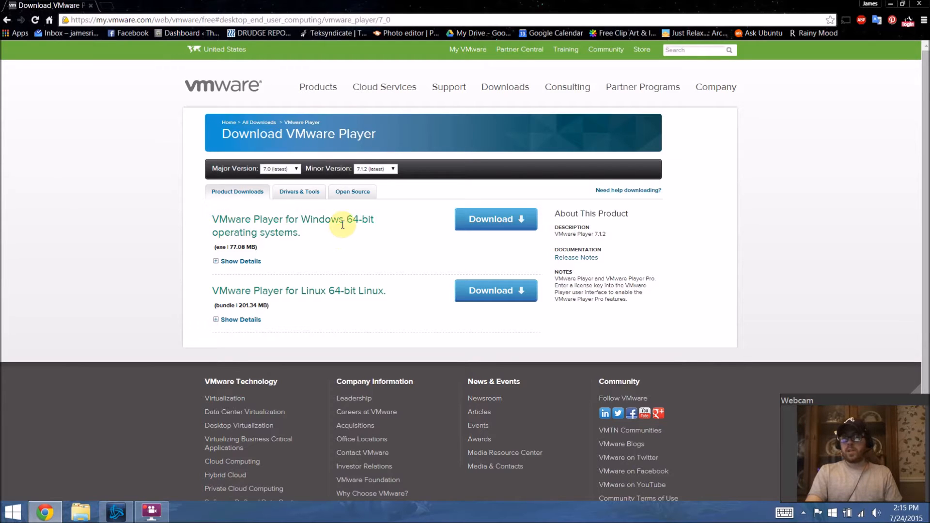
Step: Download the VMware Player for Windows 64-bit installer and save it to the Downloads folder
click(469, 220)
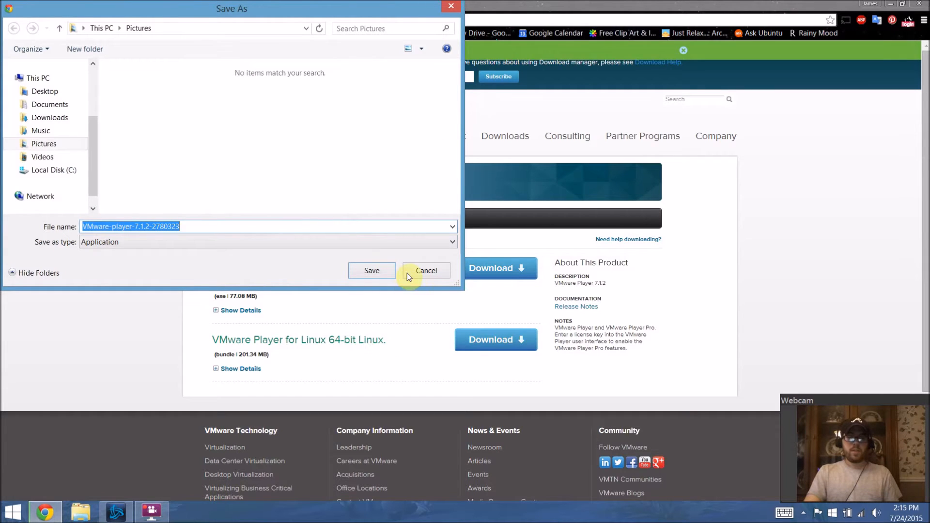
click(66, 120)
click(371, 270)
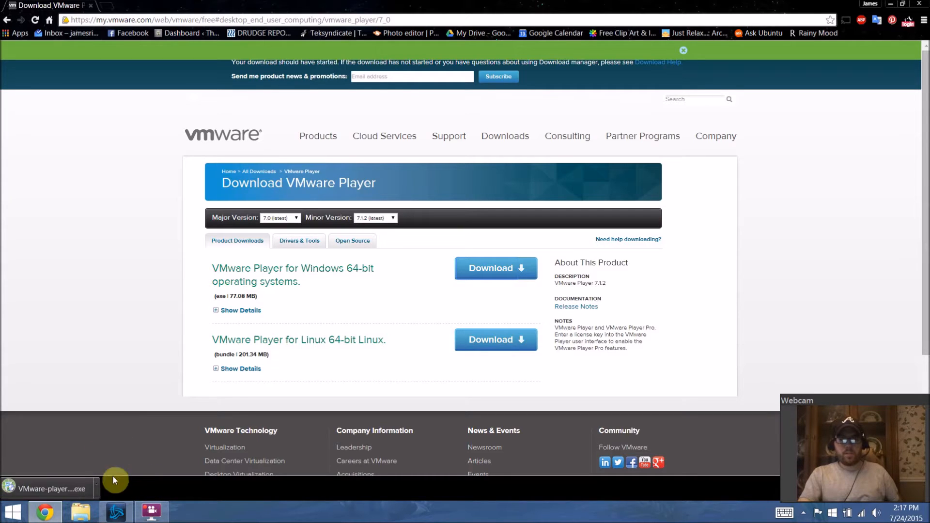
Step: Run the downloaded VMware-player installer and close the browser
click(63, 488)
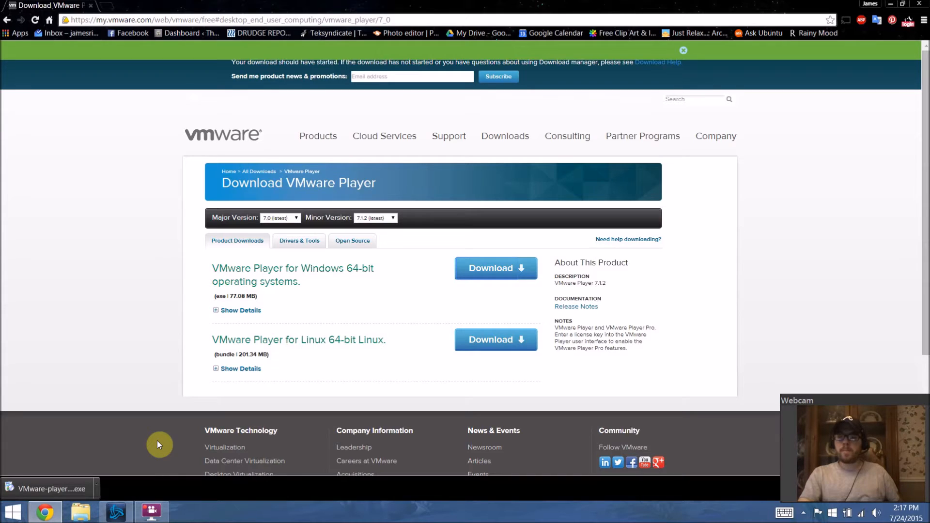
click(72, 489)
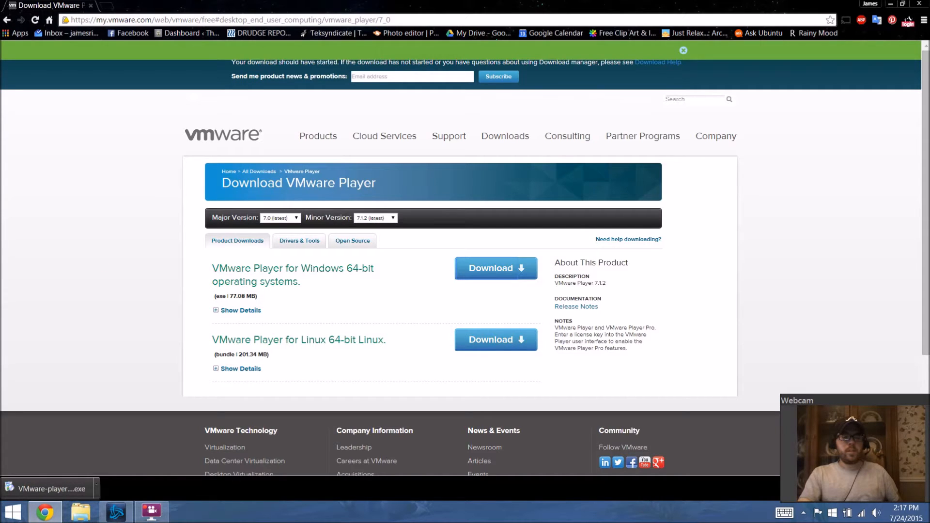
click(925, 4)
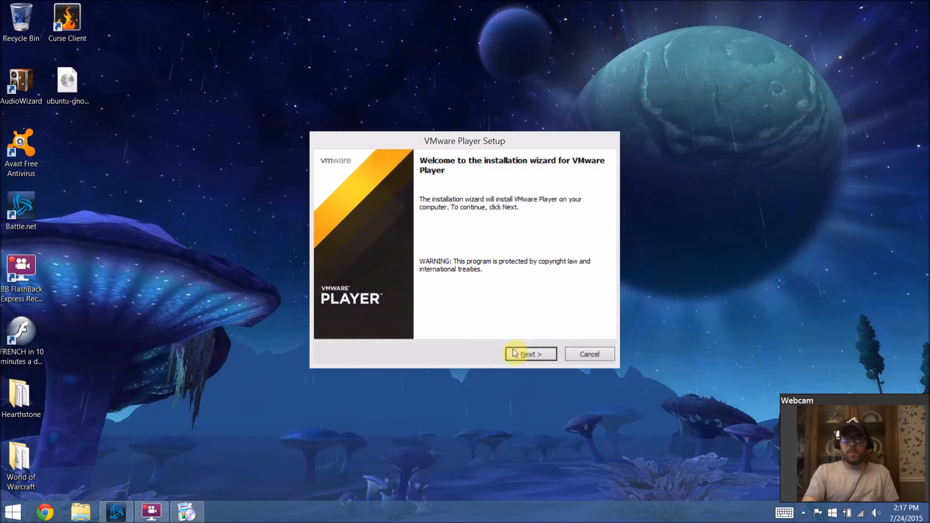
Step: Accept the license agreement and keep the default destination folder in the VMware Player setup wizard
click(515, 353)
click(383, 316)
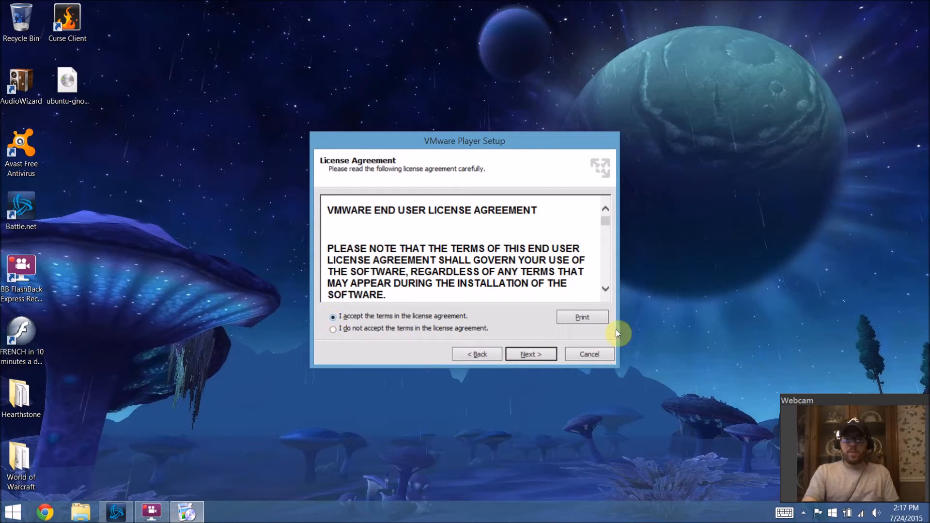
click(535, 352)
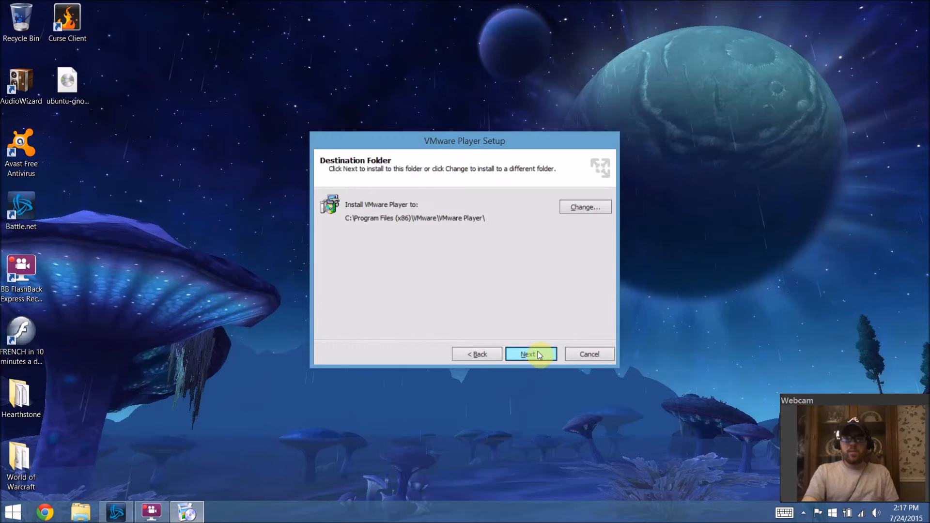
click(535, 353)
Step: Turn off product update checks on startup and the user experience improvement program
click(334, 207)
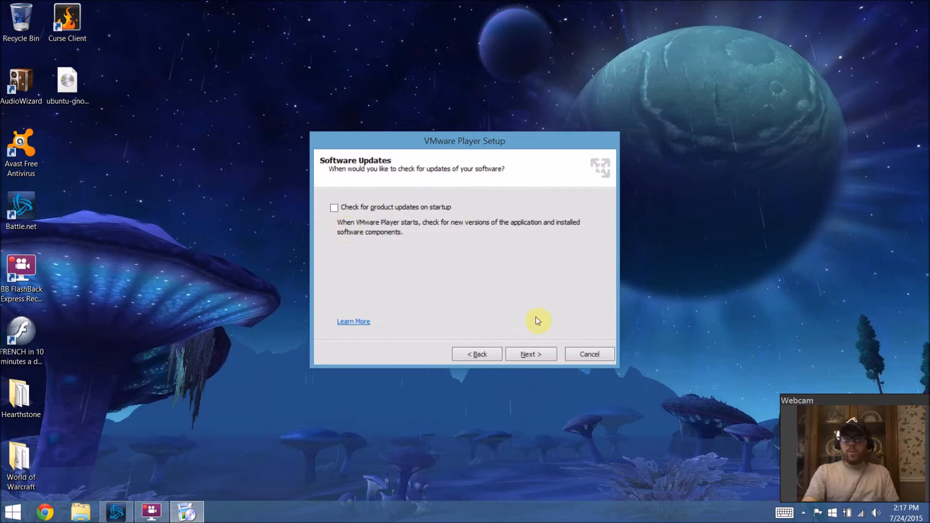
click(539, 353)
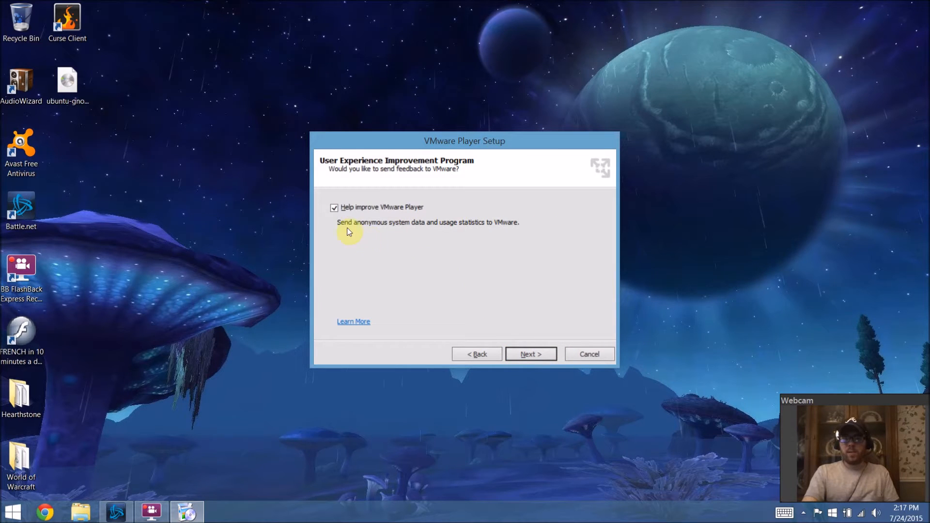
click(335, 209)
click(514, 351)
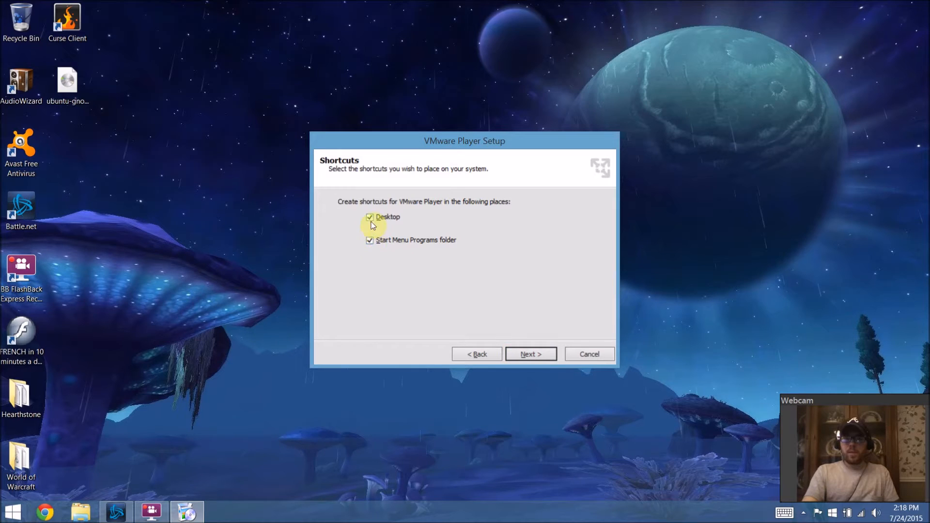
Step: Keep only the desktop shortcut, dropping the Start Menu Programs folder shortcut, and start the installation
click(370, 241)
click(528, 353)
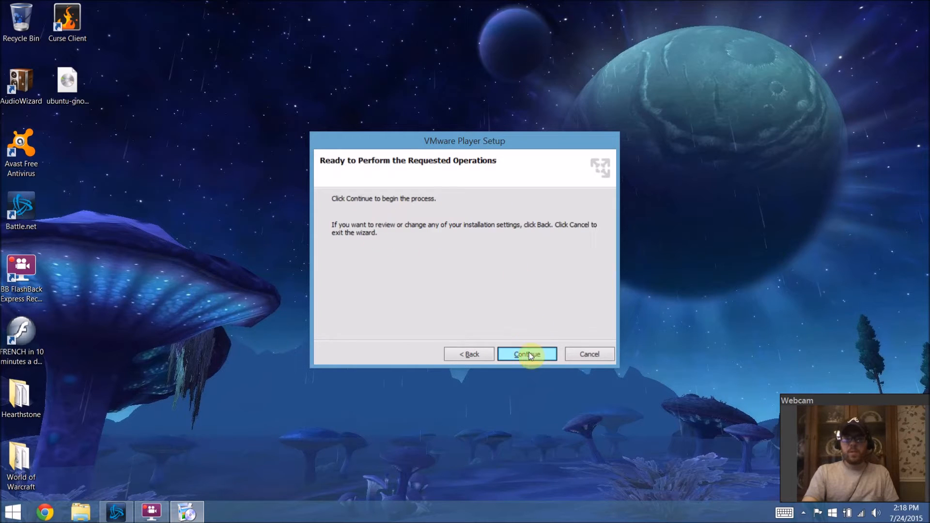
click(528, 354)
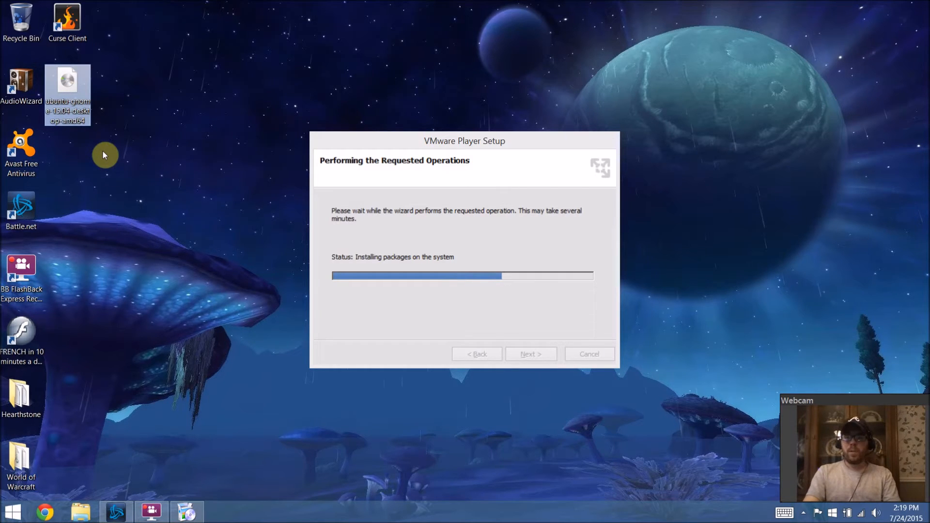
Step: Search the web for ubuntu in a new browser tab
click(48, 512)
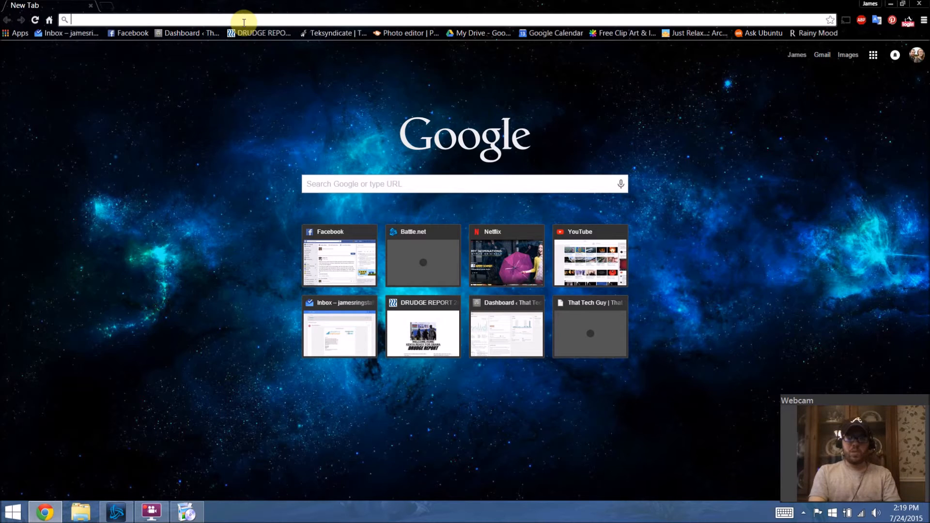
text(ubuntu)
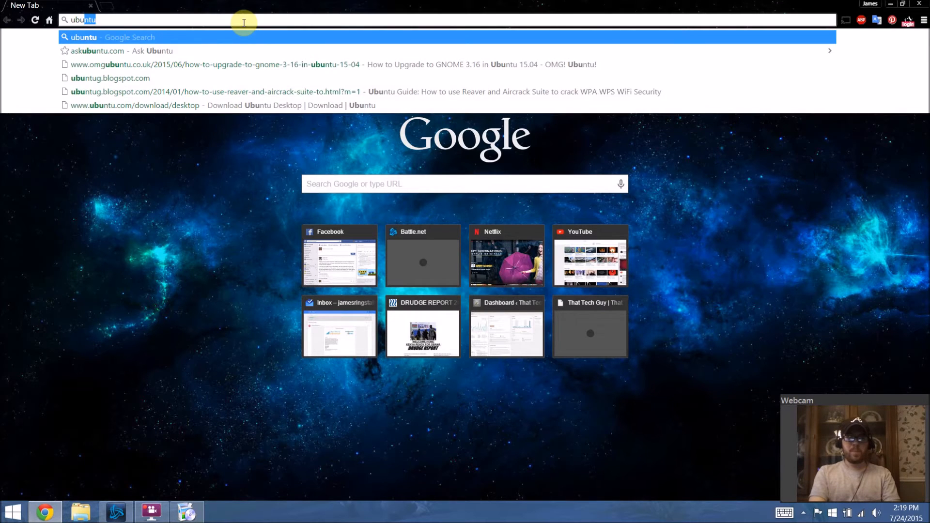
key(Return)
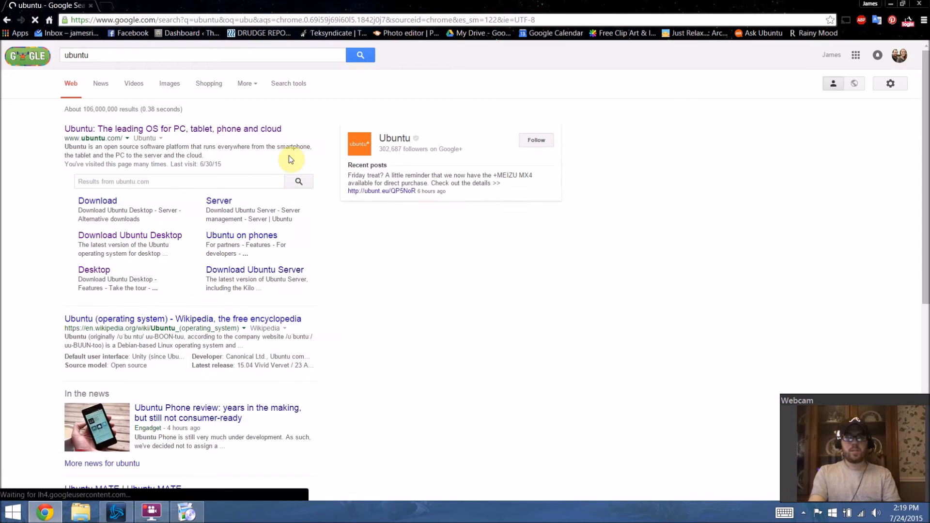
Step: Open ubuntu.com and go to the Ubuntu desktop download page
click(271, 128)
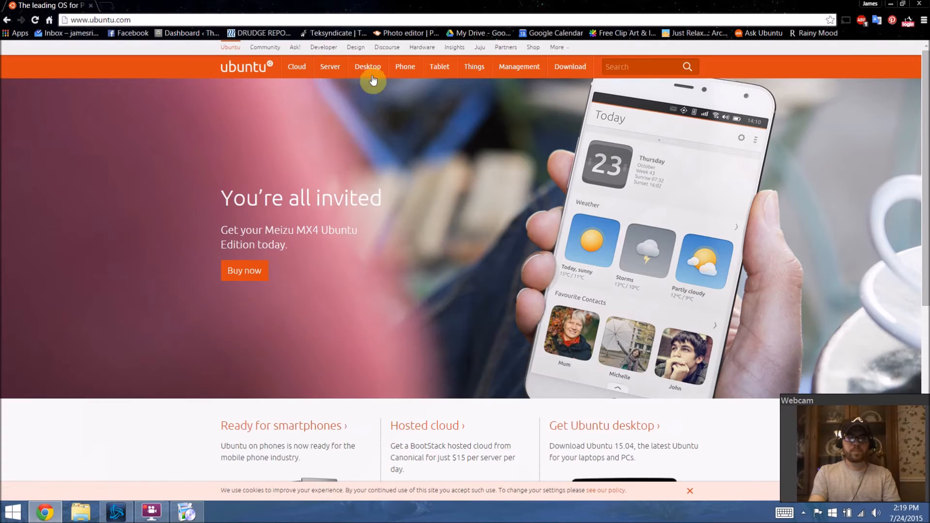
click(374, 71)
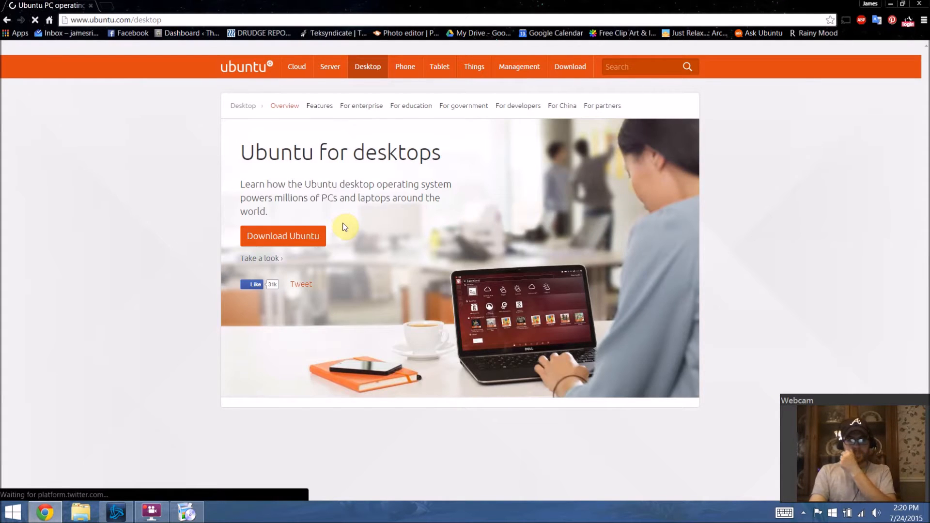
click(312, 234)
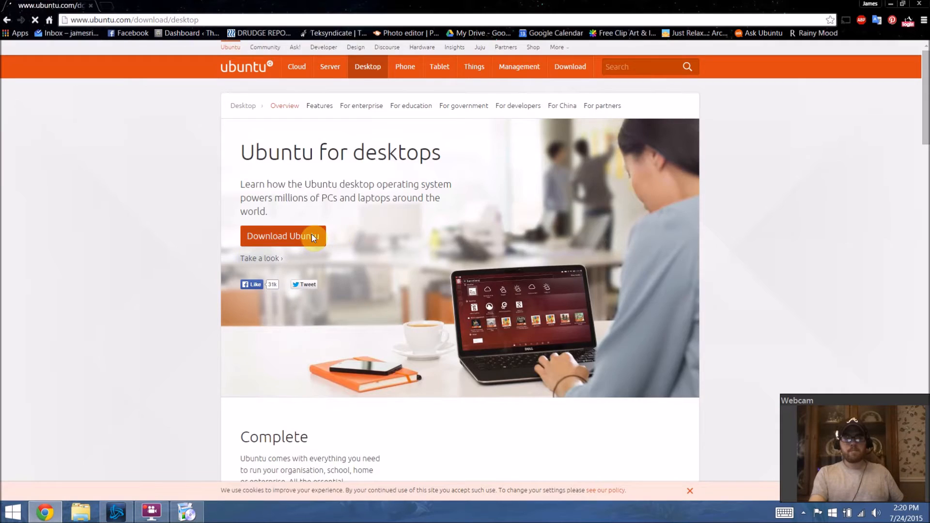
Step: Download Ubuntu 14.04.2 LTS with the 64-bit — recommended flavour and minimize the browser
scroll(660, 197, down, 1)
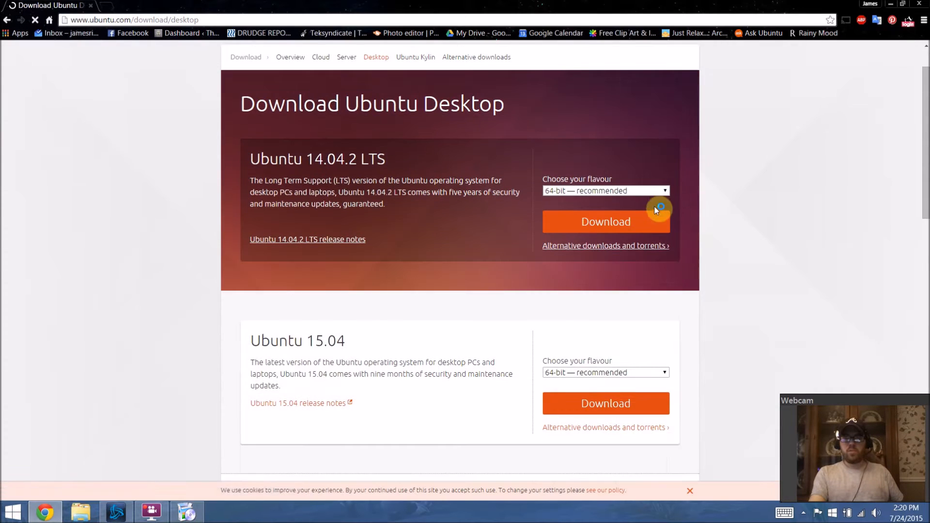
click(662, 194)
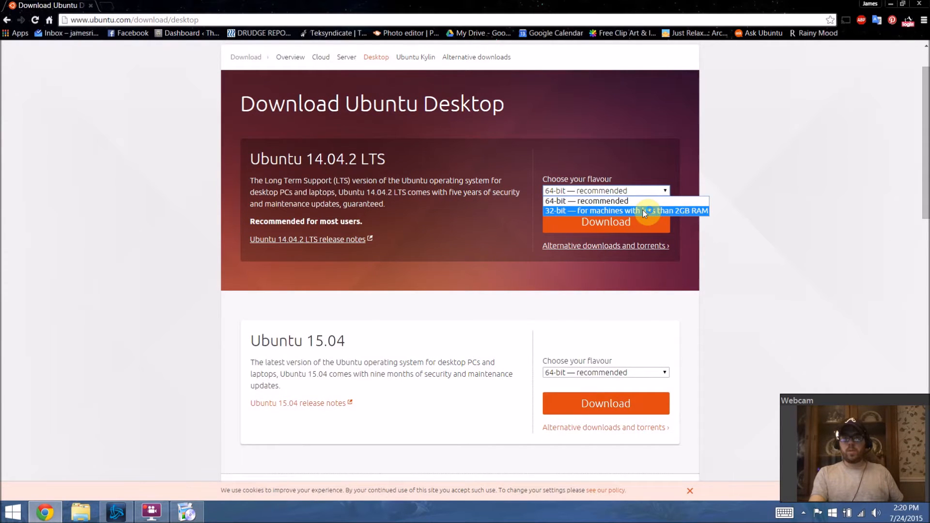
click(656, 199)
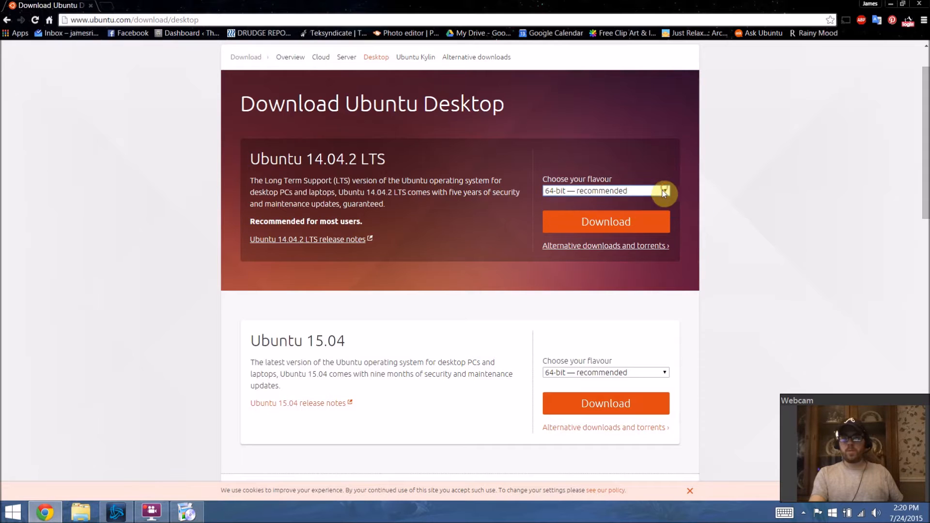
click(623, 236)
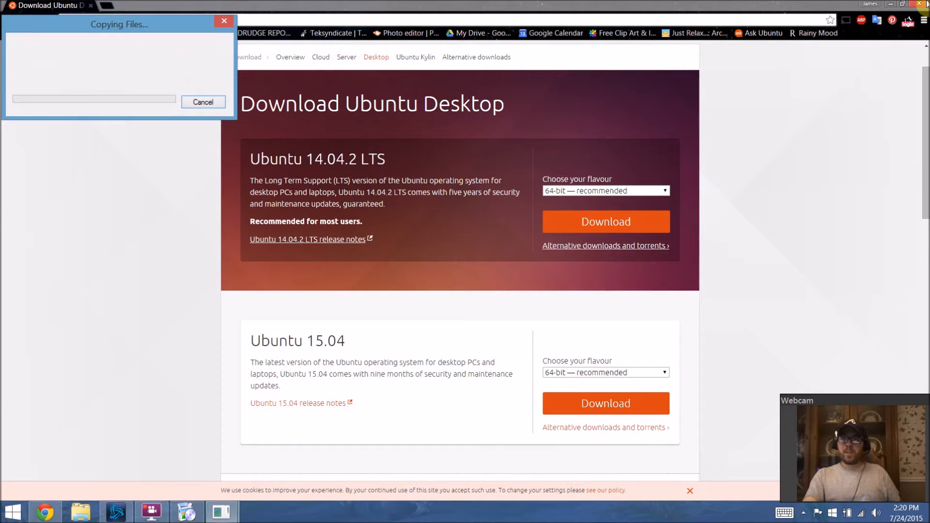
mouse_move(927, 4)
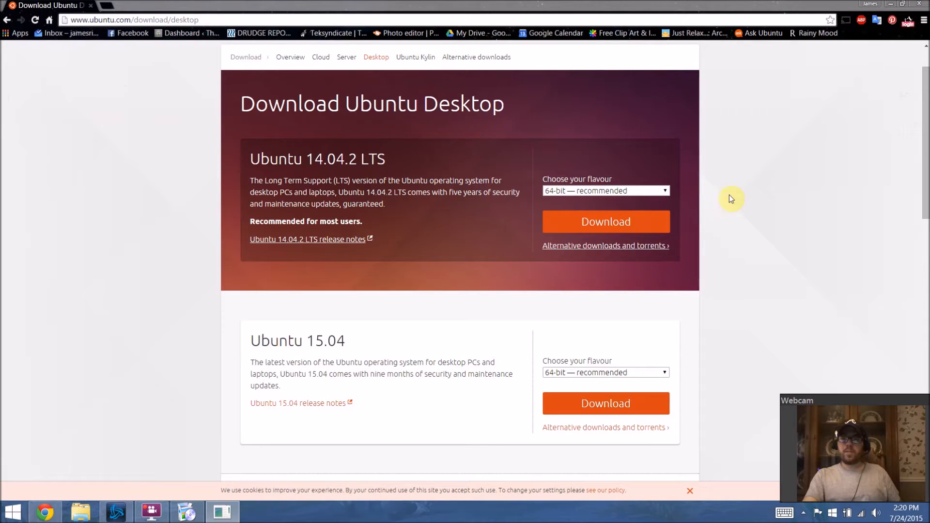
click(919, 4)
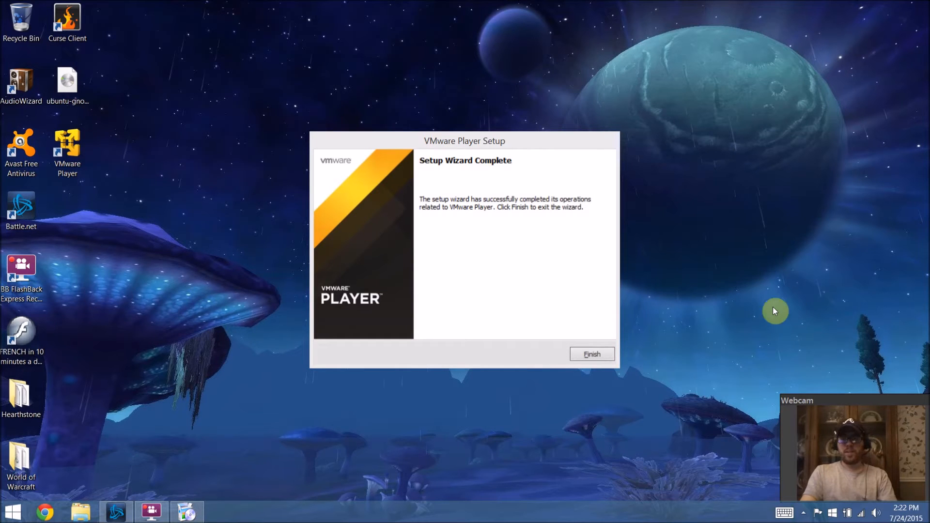
Step: Finish the VMware Player setup wizard and launch VMware Player from its desktop shortcut
click(592, 357)
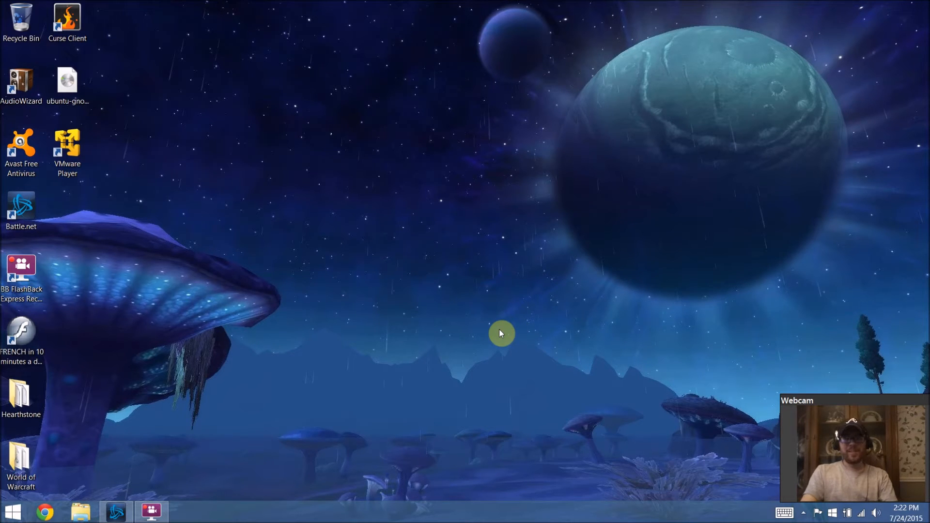
double_click(66, 157)
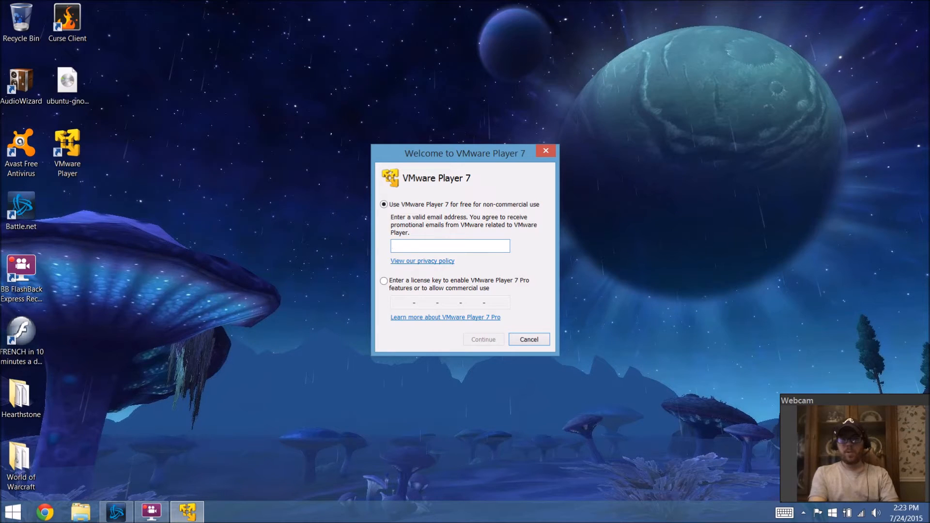
Step: Continue with free non-commercial use and finish the VMware Player 7 welcome dialog
click(586, 304)
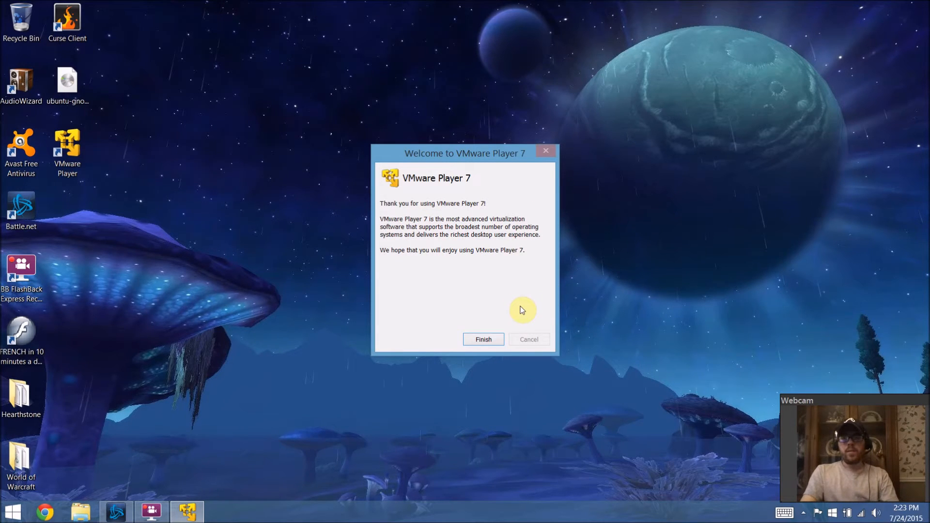
click(501, 339)
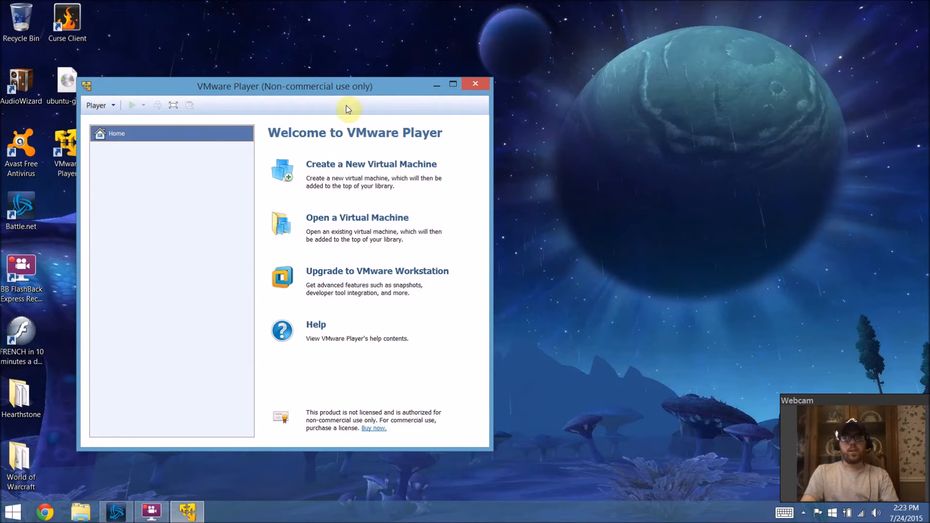
Step: Create a new virtual machine from the installer disc image ubuntu-gnome-15.04-desktop-amd64 on the Desktop
drag(388, 86, 574, 57)
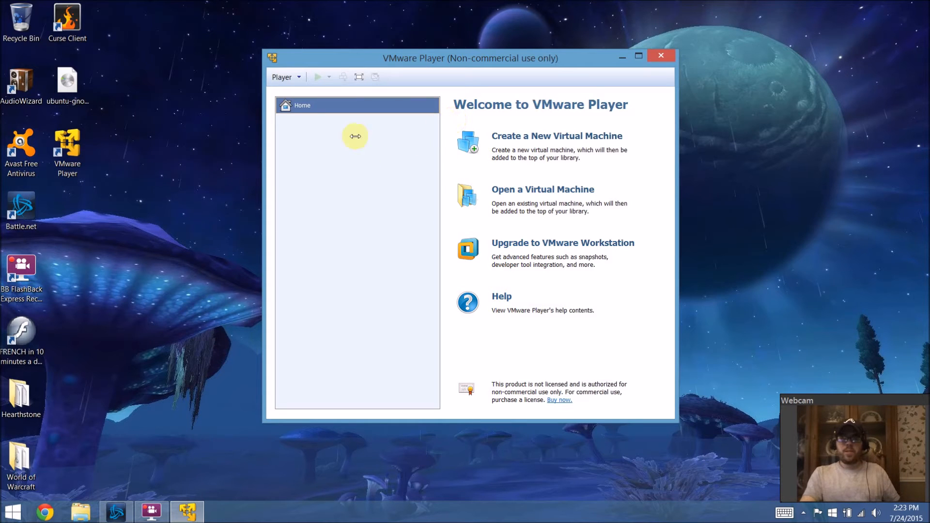
click(521, 138)
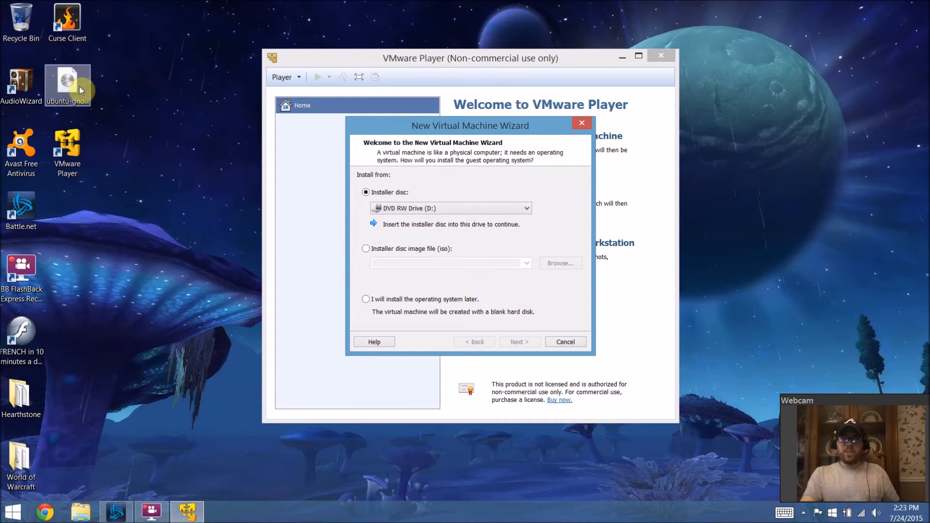
click(368, 248)
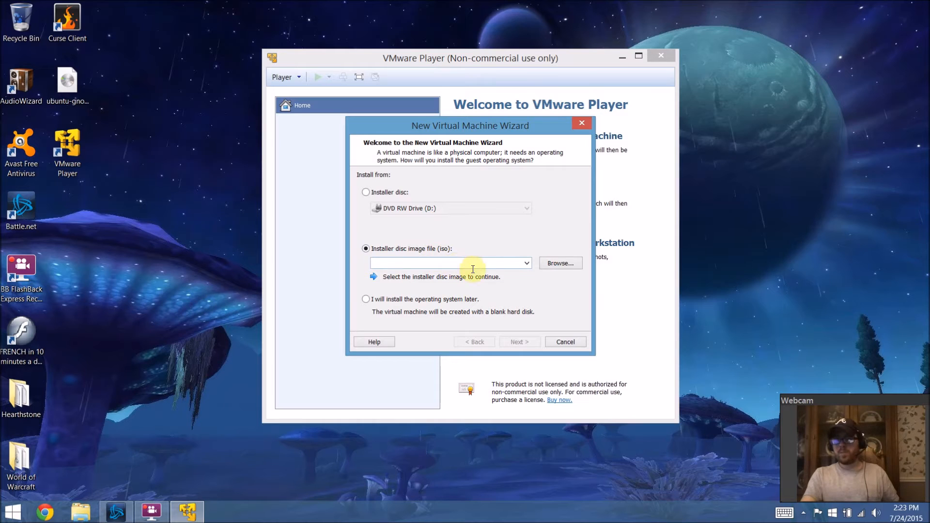
click(567, 265)
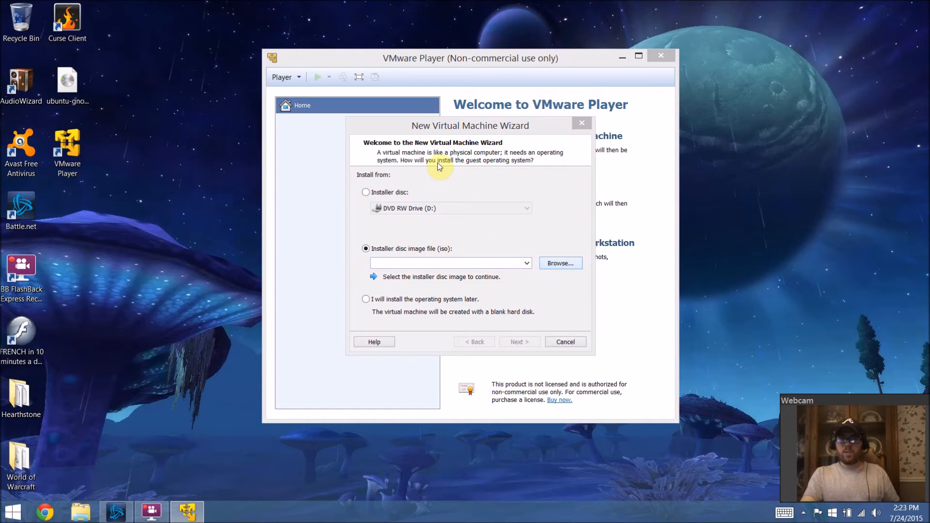
drag(447, 238, 446, 214)
click(425, 218)
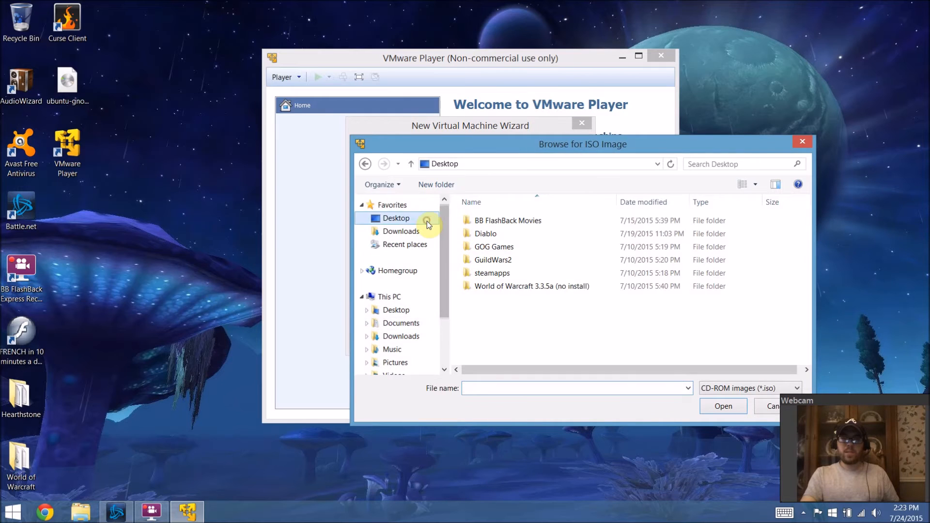
click(649, 311)
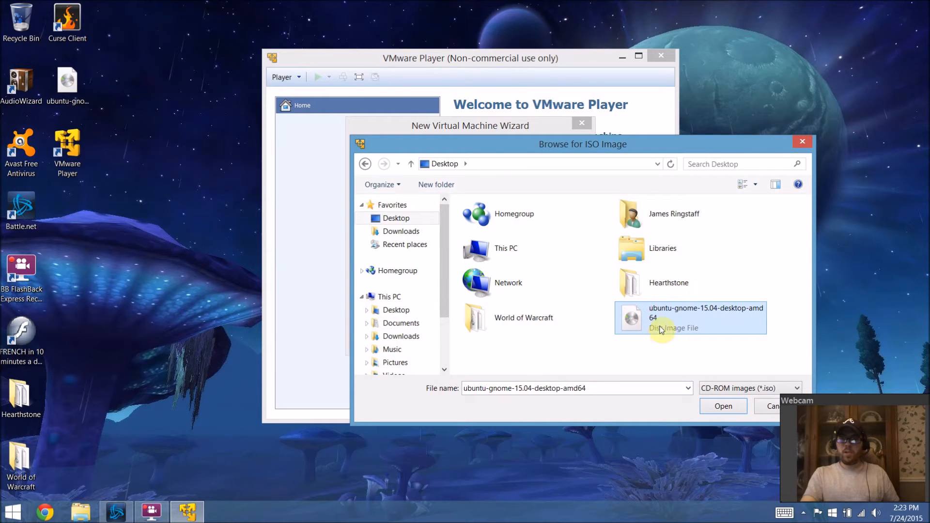
click(717, 405)
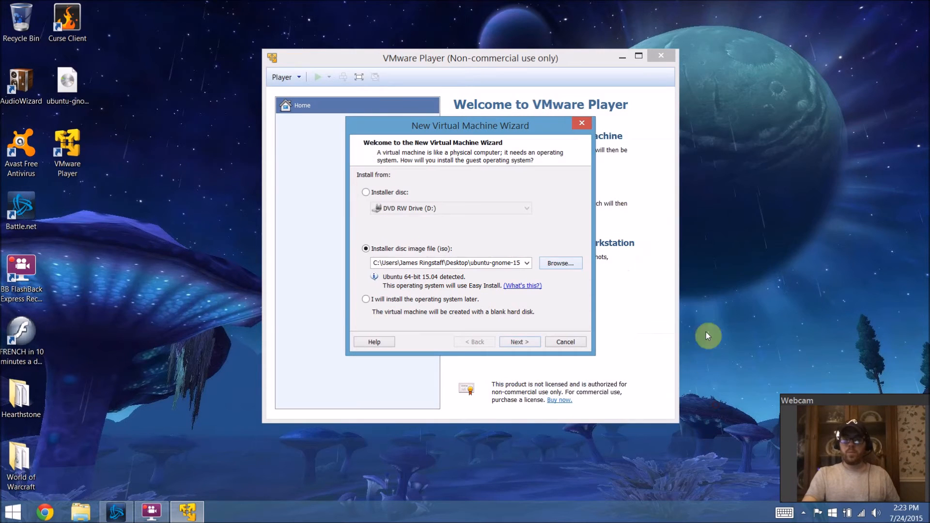
Step: Advance to Easy Install and enter the full name, a user name, the account password and its confirmation
click(524, 342)
click(525, 347)
click(430, 190)
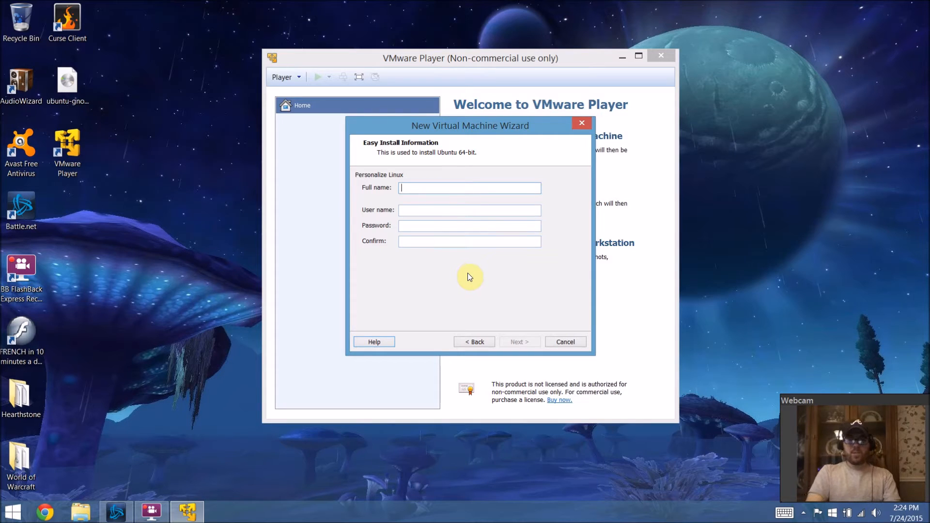
text(That T)
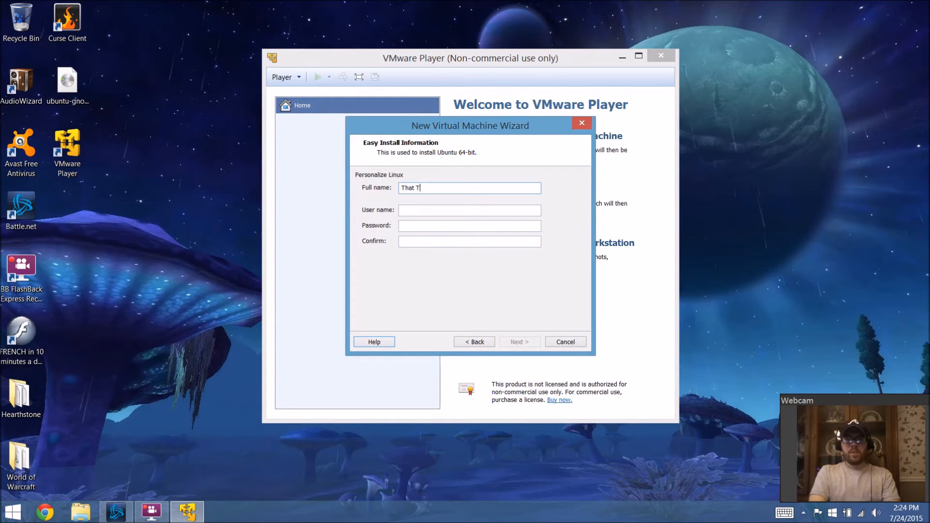
text(ech Guy)
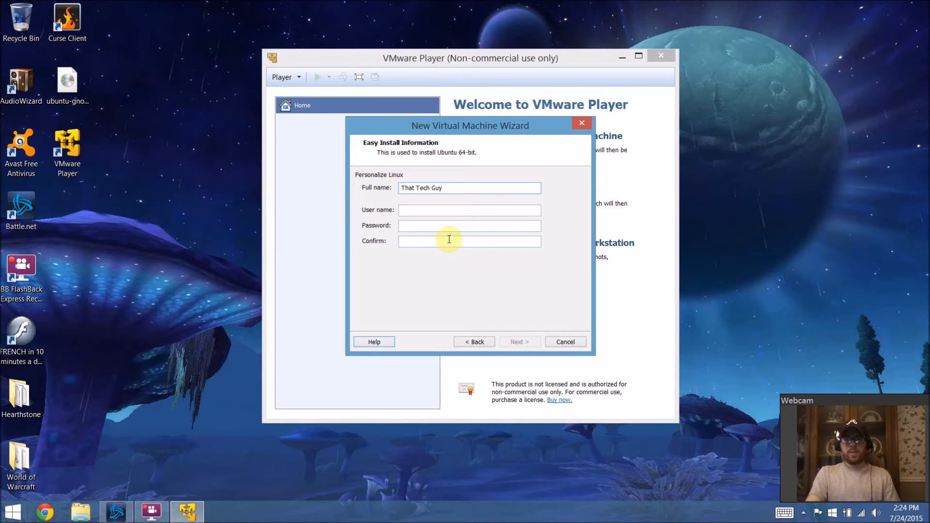
click(444, 210)
text(TechGuy)
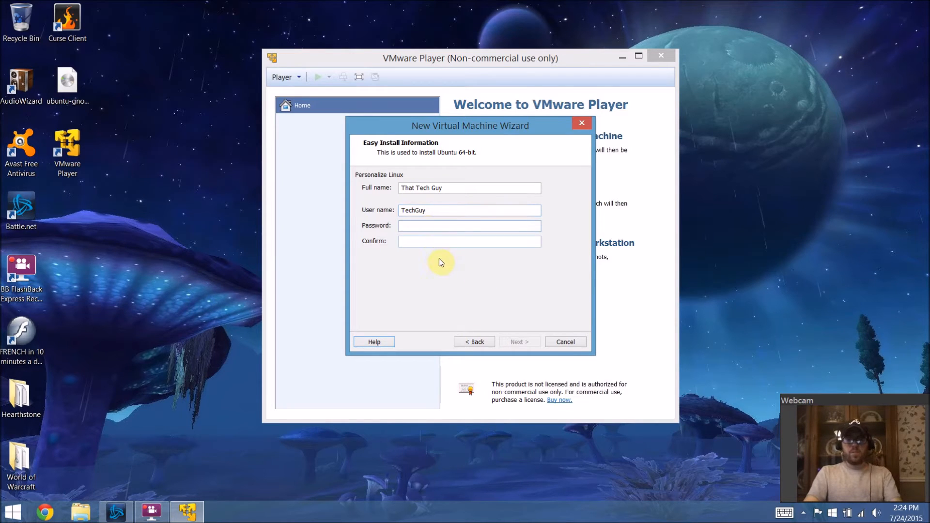
text(*****)
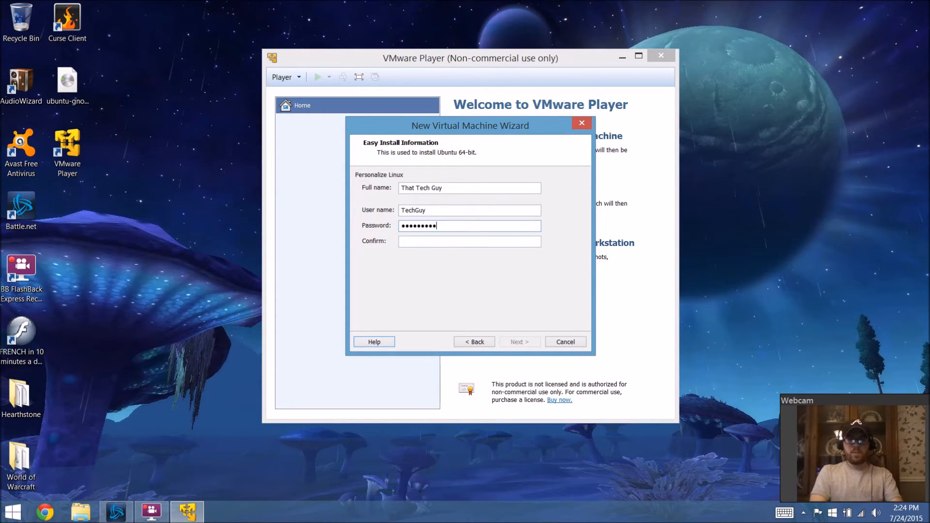
click(402, 242)
text(**************)
Step: Retype the user name in lowercase letters only and continue past the Easy Install information page
click(517, 342)
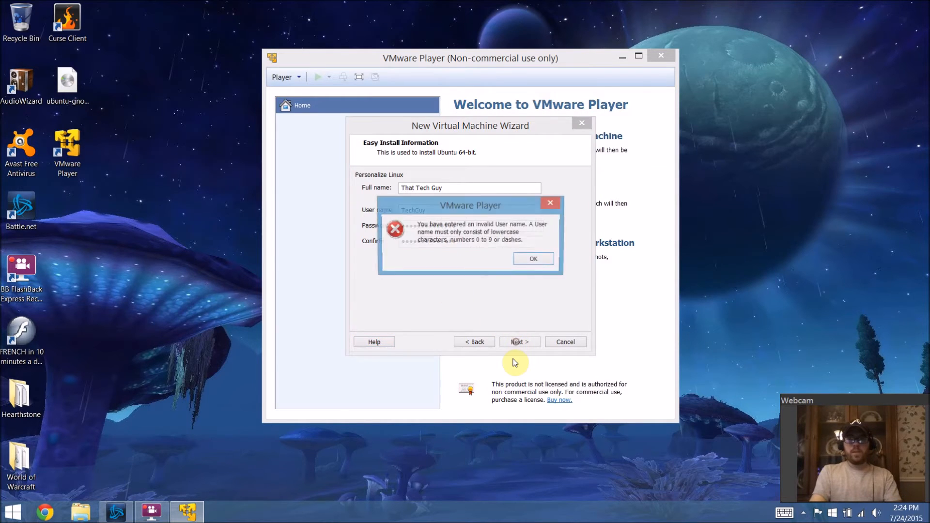
click(534, 259)
drag(450, 211, 259, 213)
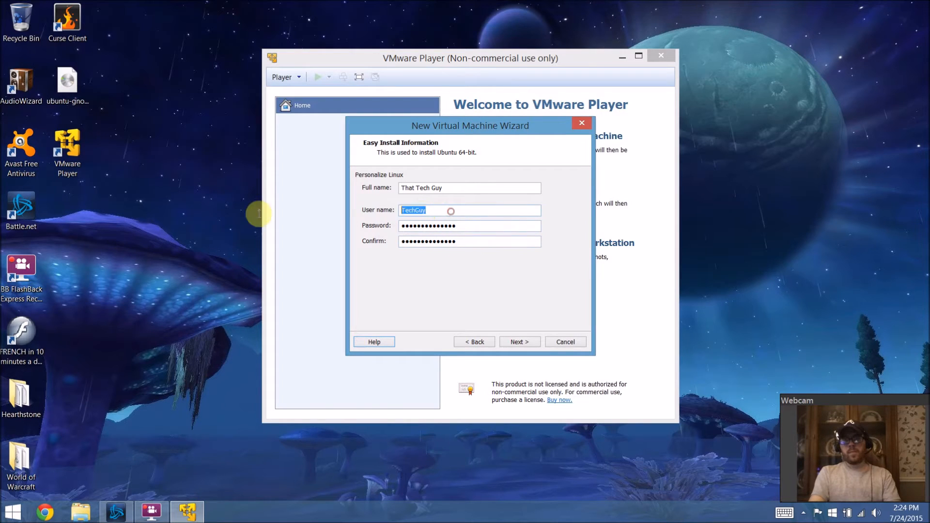
text(te)
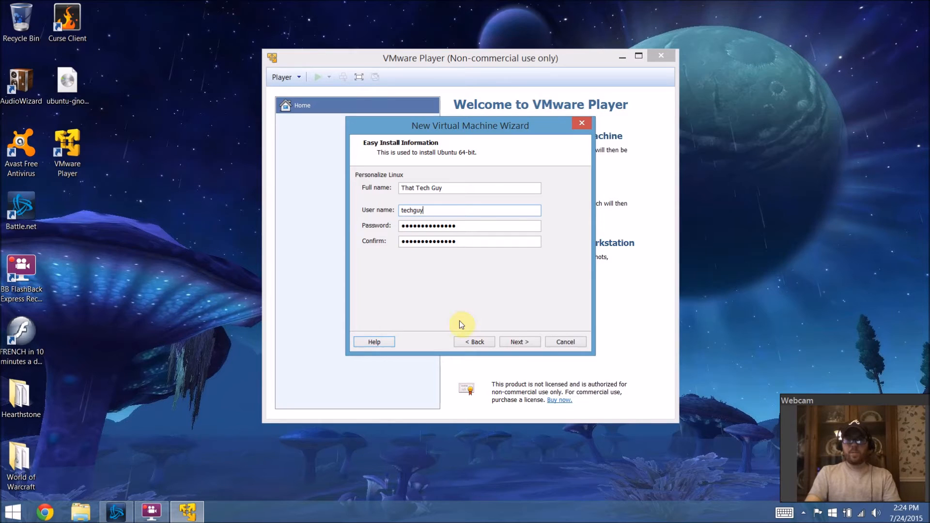
click(517, 341)
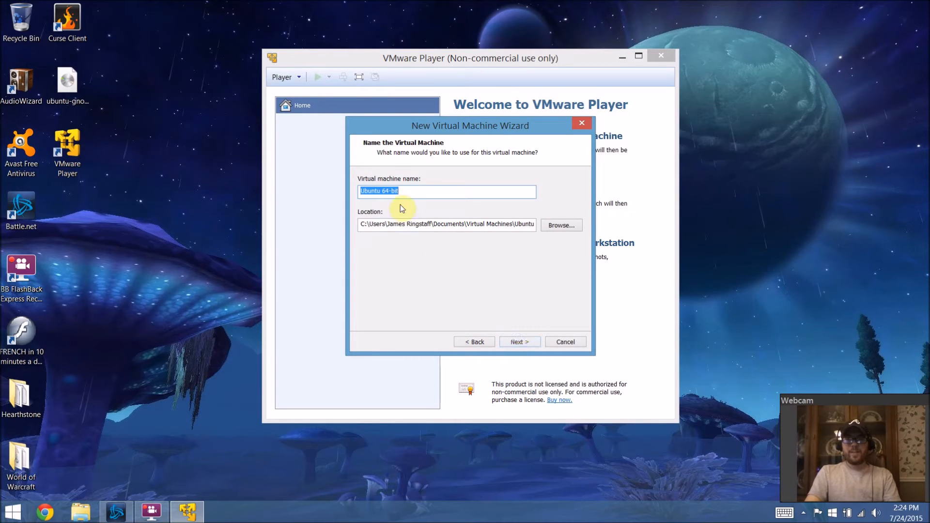
Step: Keep the default machine name and store the 20.0 GB virtual disk as a single file
click(524, 345)
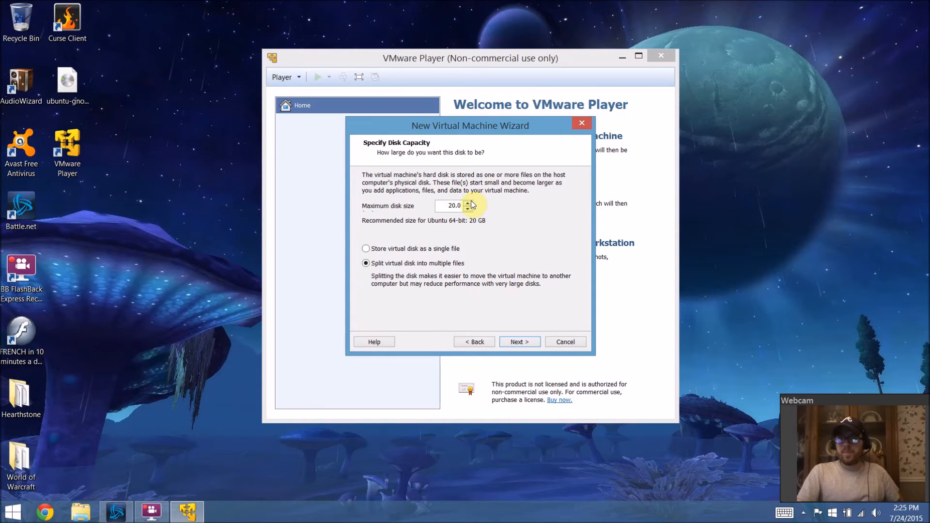
drag(510, 133, 530, 132)
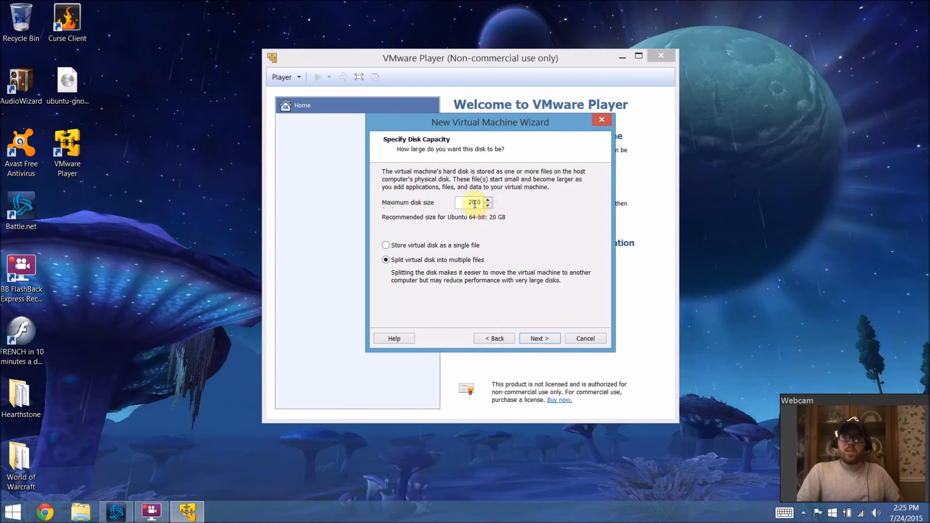
drag(470, 202, 480, 205)
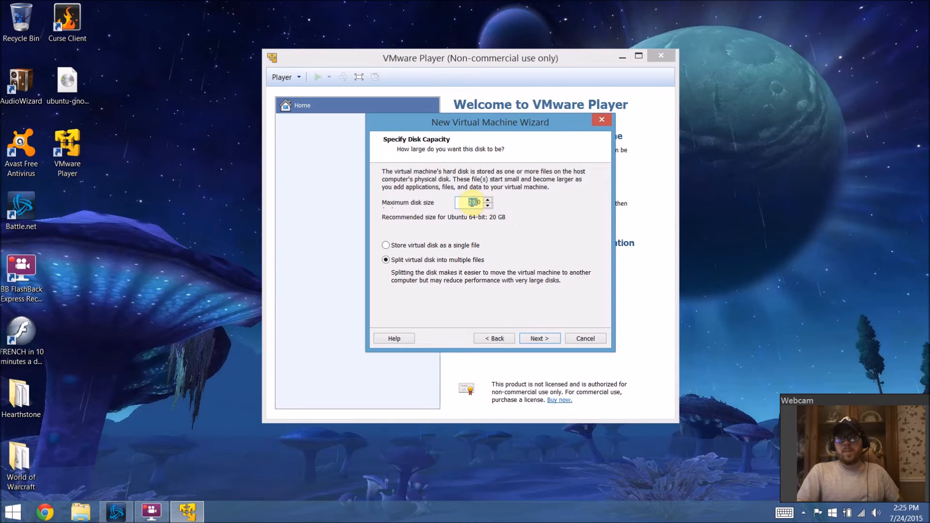
click(471, 203)
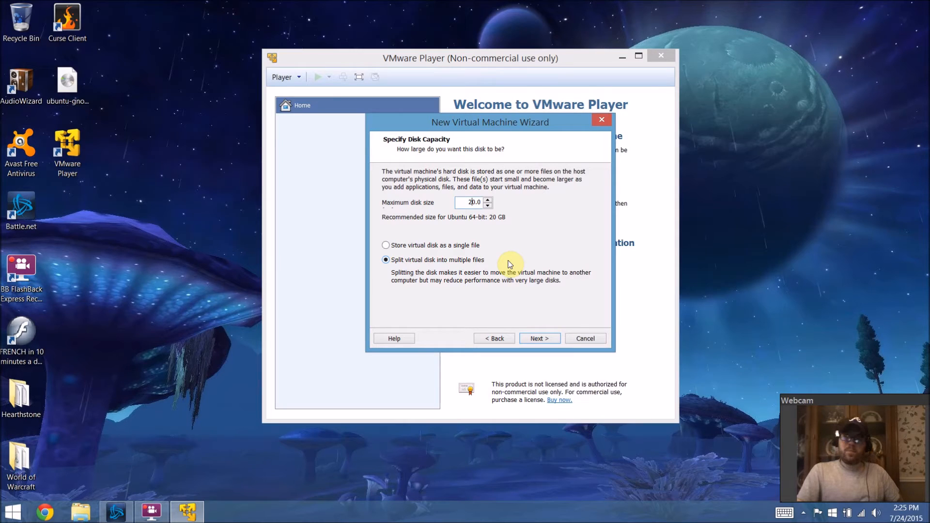
click(472, 202)
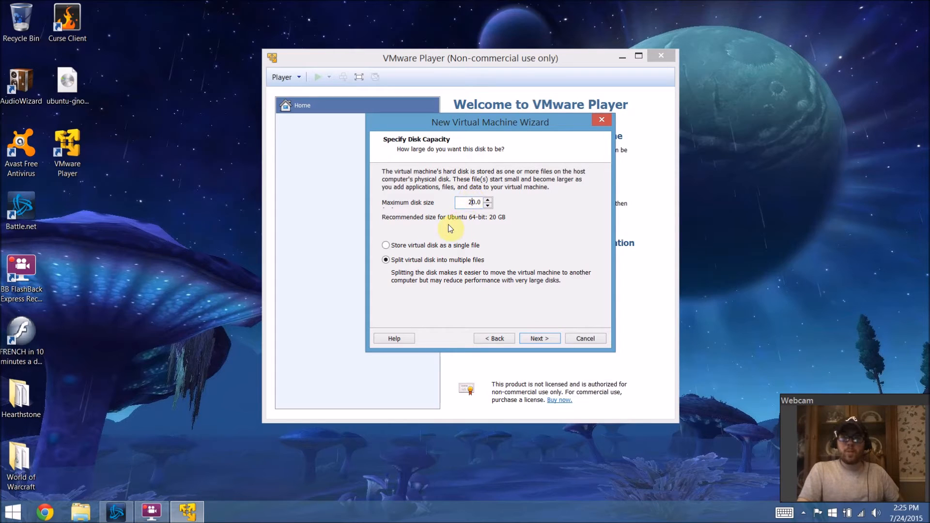
click(392, 247)
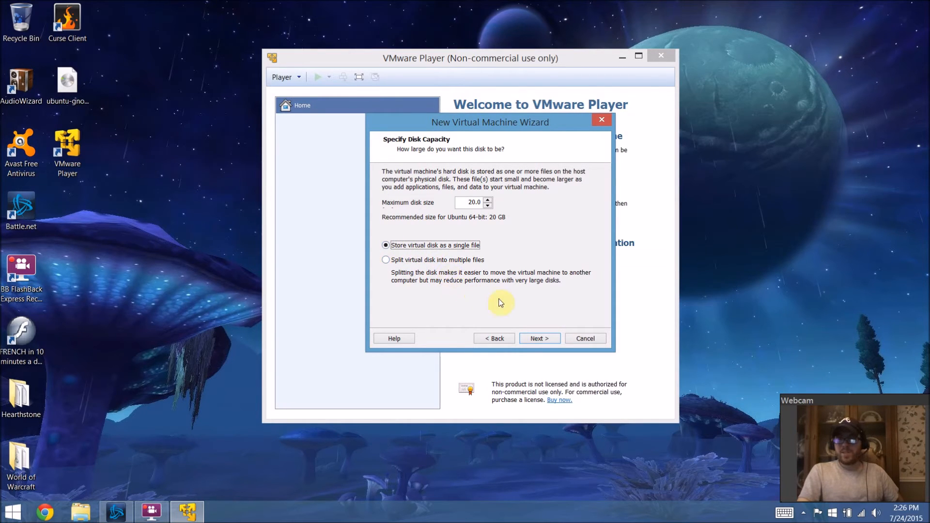
click(539, 338)
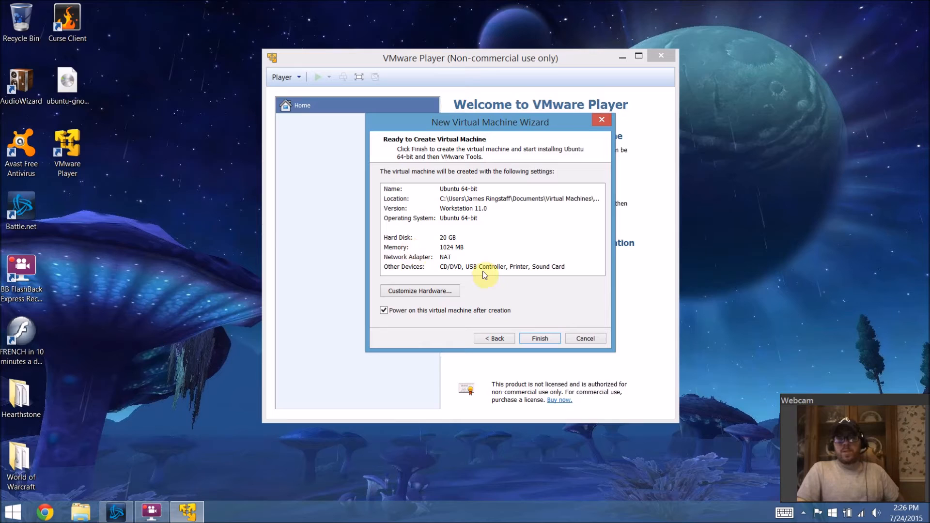
Step: Turn off powering on the virtual machine after creation and finish the wizard
click(385, 311)
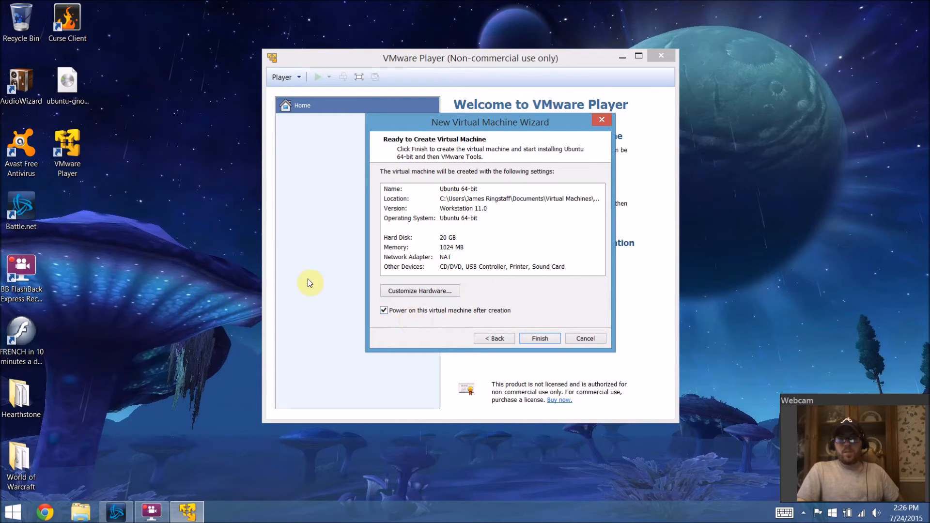
click(383, 312)
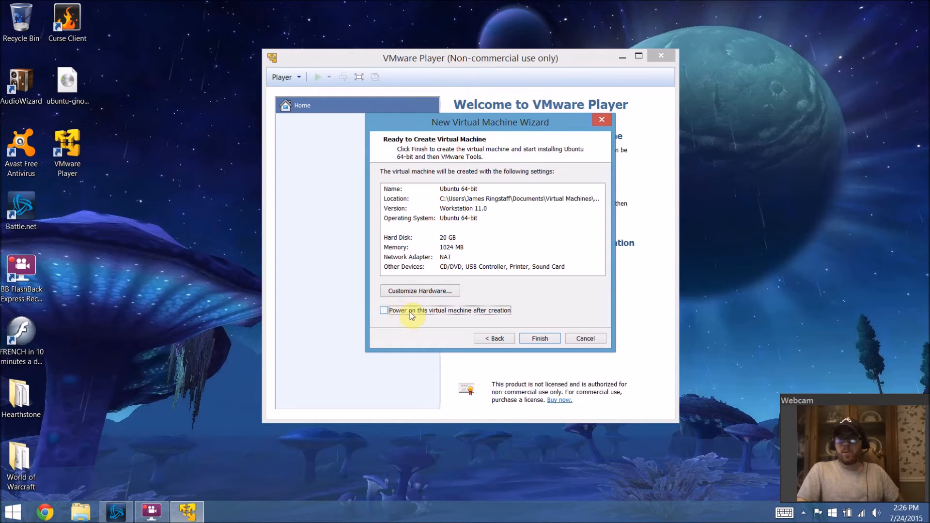
click(544, 339)
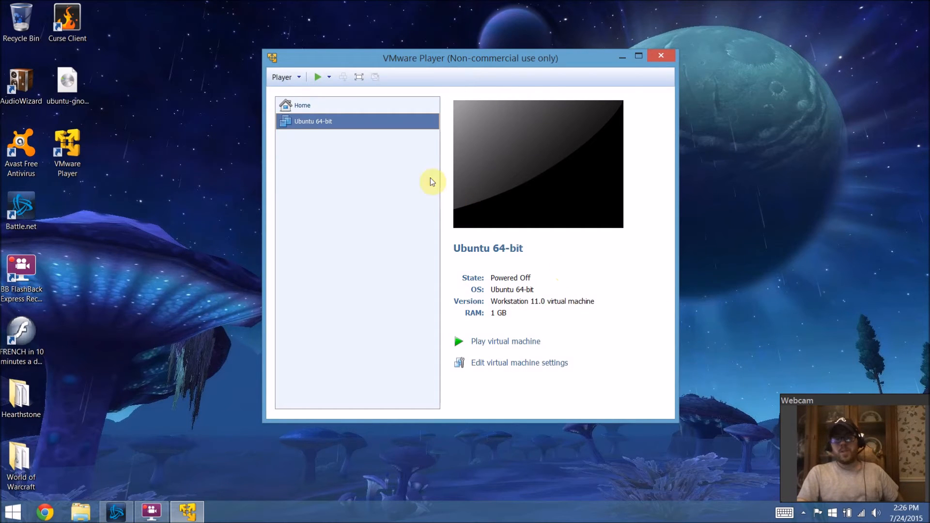
Step: Open the Ubuntu 64-bit machine's settings and raise its memory to 4096 MB
right_click(313, 121)
click(330, 135)
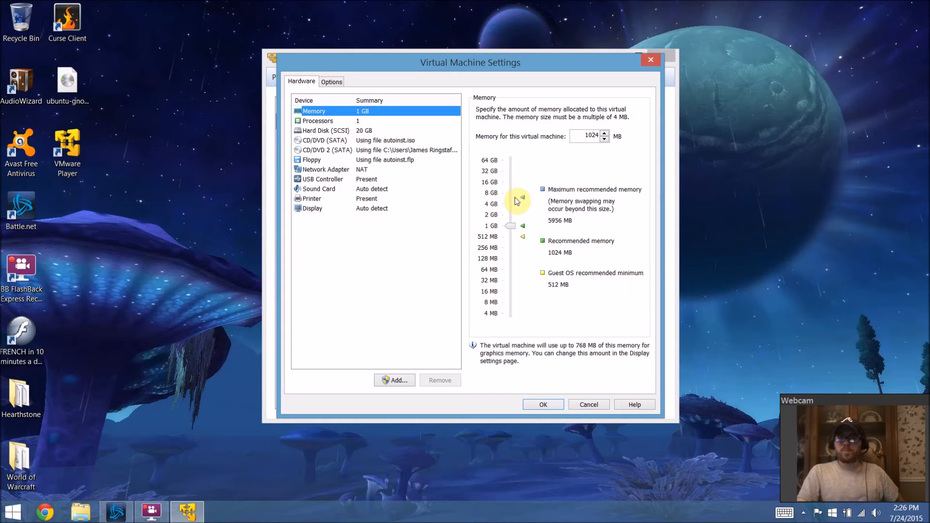
click(515, 230)
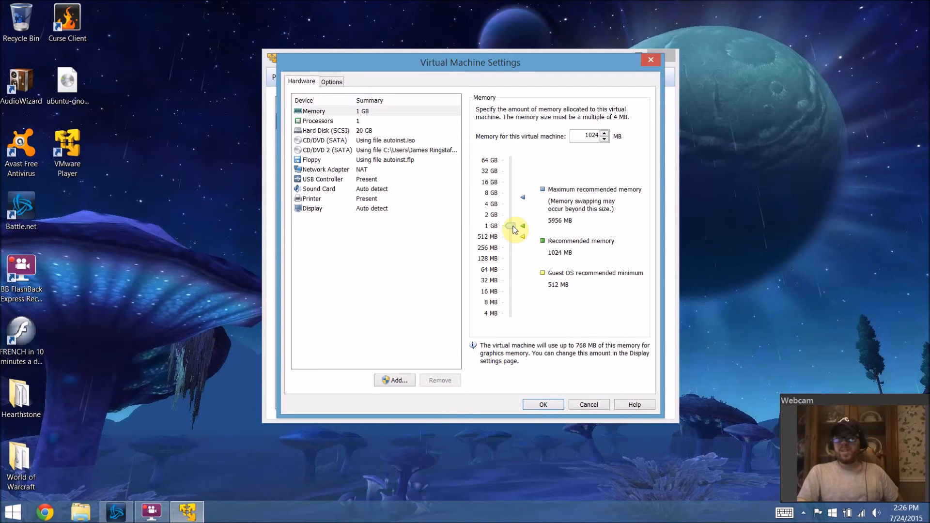
drag(515, 230, 511, 207)
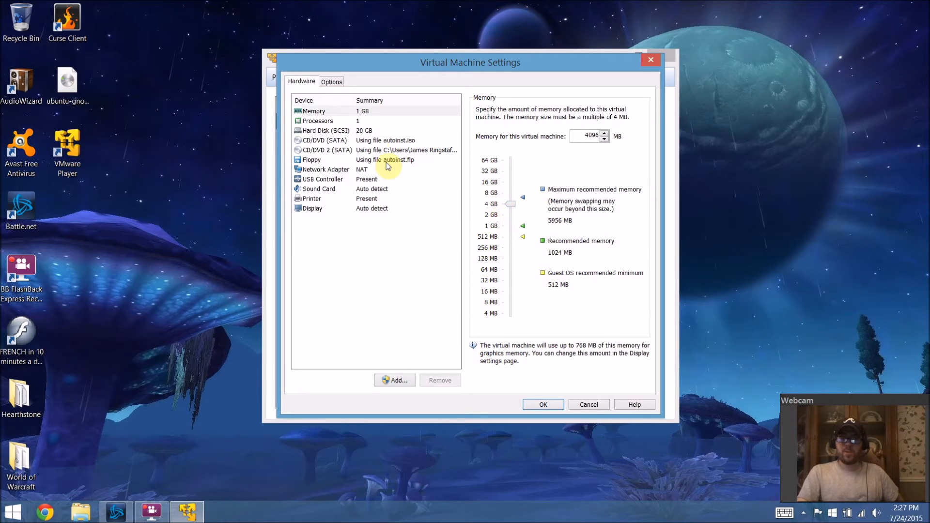
Step: Set the number of processor cores to 2
click(359, 122)
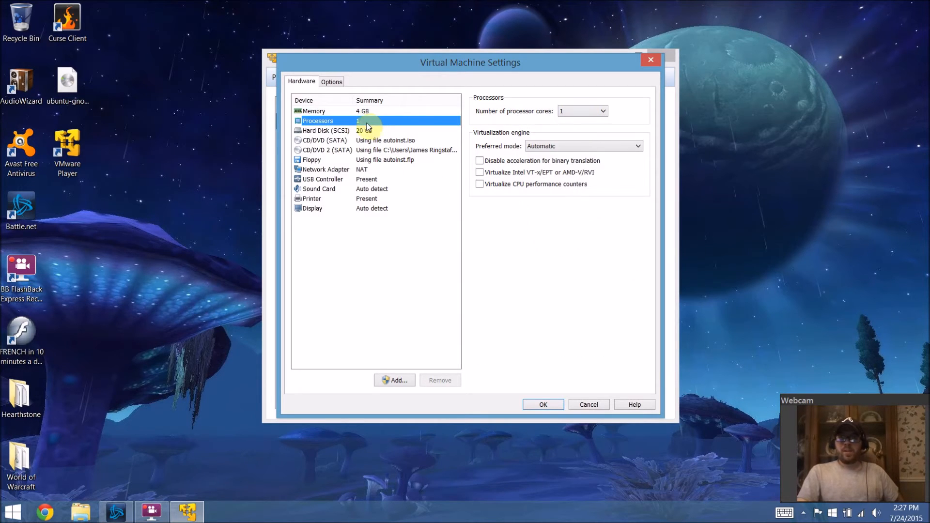
click(572, 111)
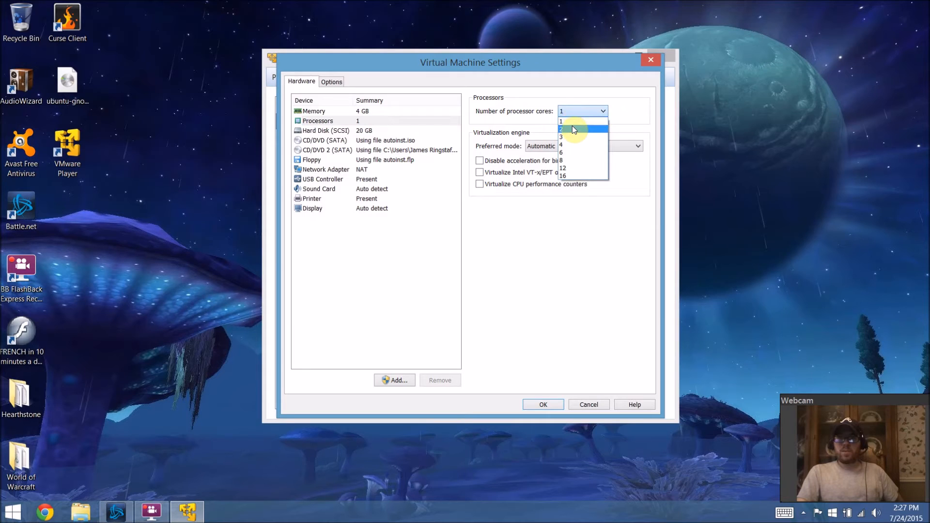
click(572, 128)
click(579, 113)
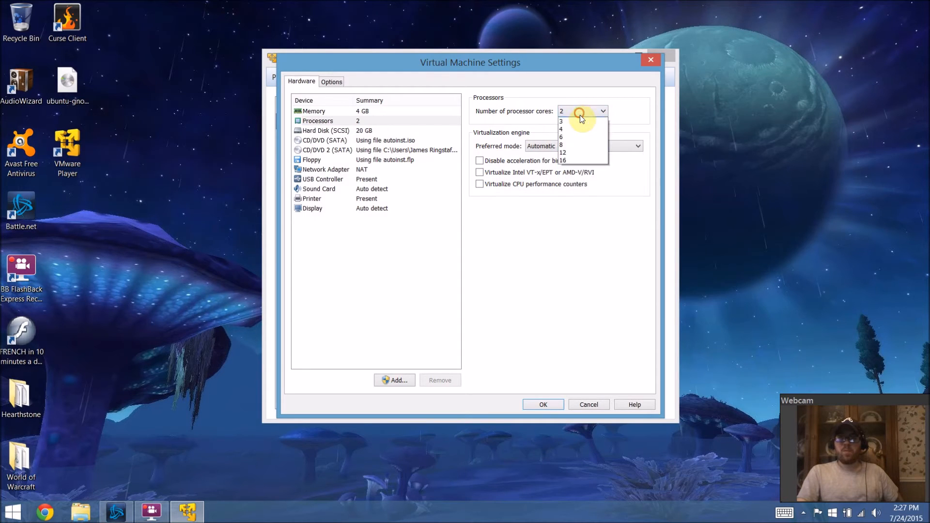
click(581, 130)
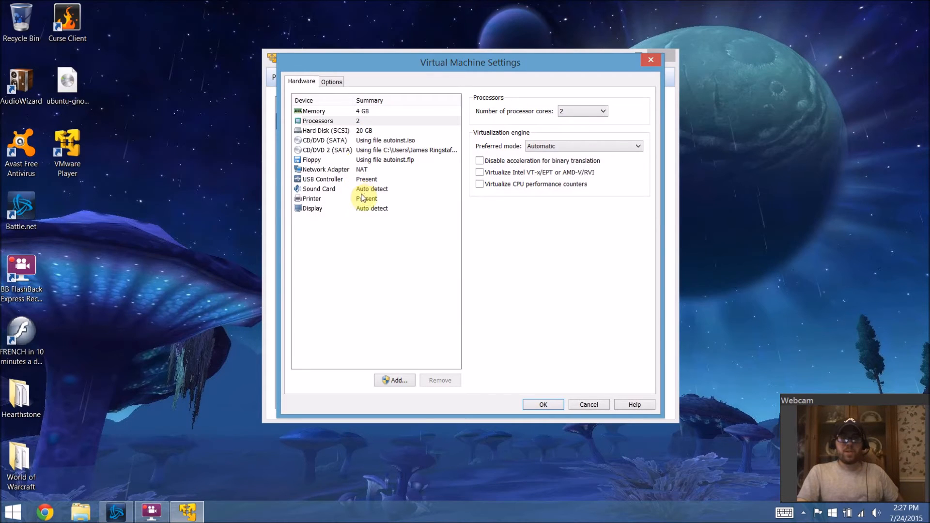
Step: Review the CD/DVD, Power and Shared Folders settings and apply the virtual machine settings
click(375, 144)
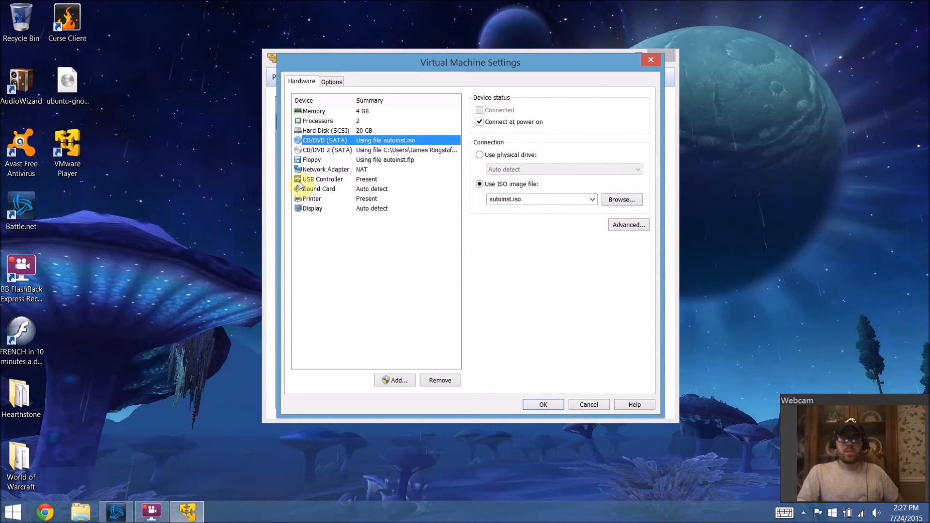
click(320, 82)
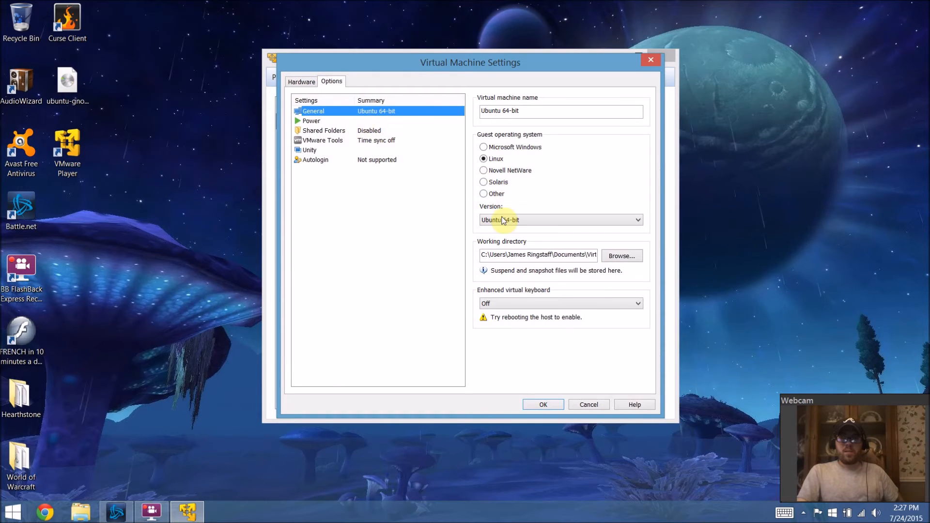
click(312, 122)
click(329, 131)
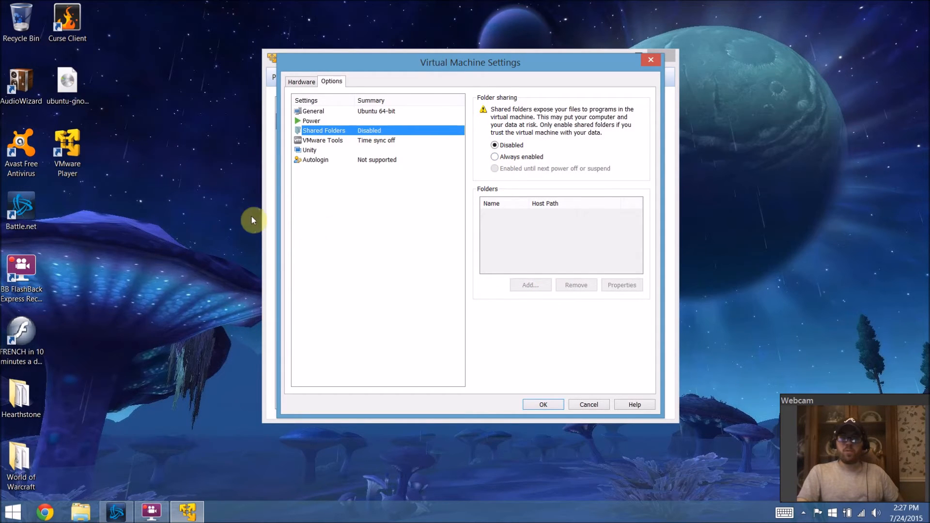
click(24, 389)
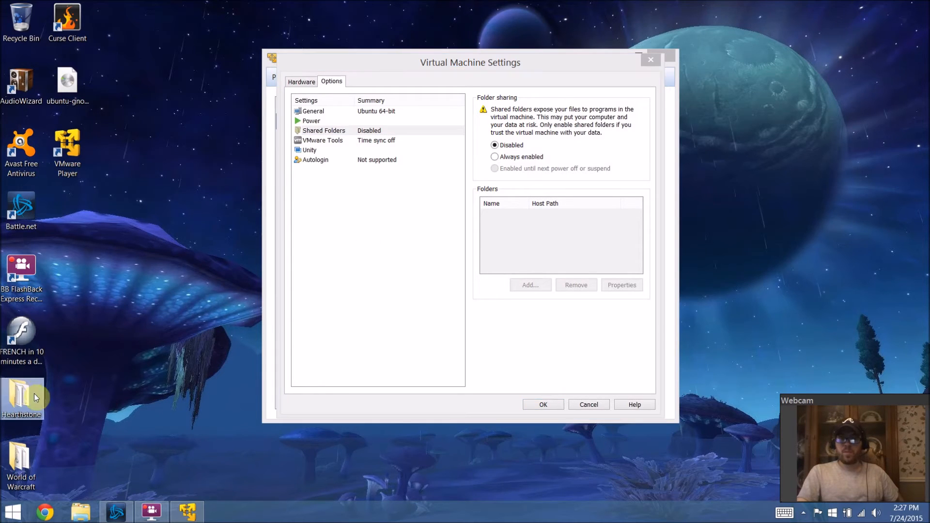
click(648, 208)
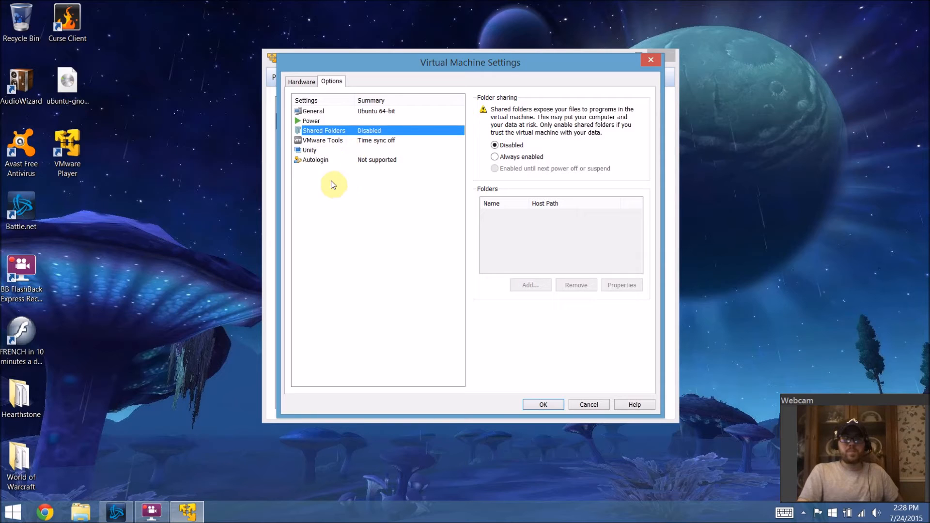
click(545, 406)
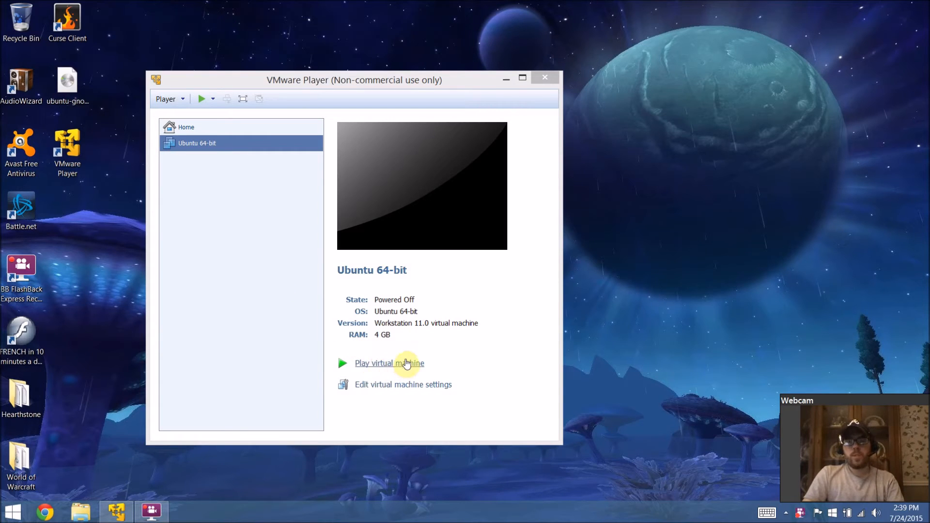
Step: Power on the Ubuntu 64-bit virtual machine, accept the keyboard hook timeout update and download and install VMware Tools
click(406, 363)
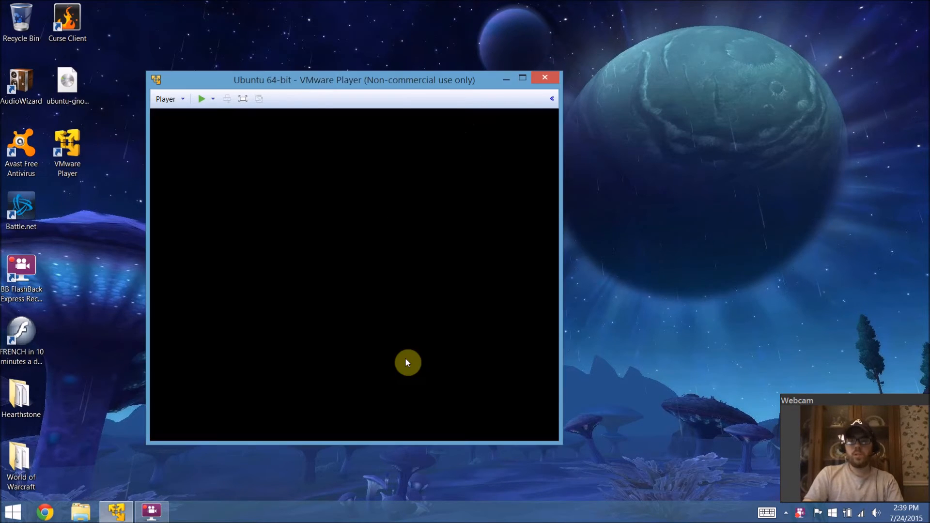
drag(458, 74, 552, 65)
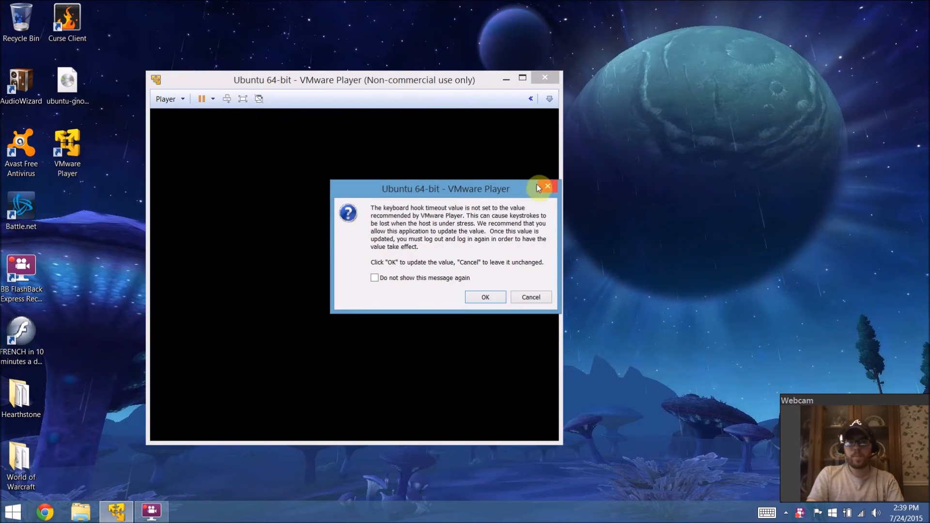
click(488, 298)
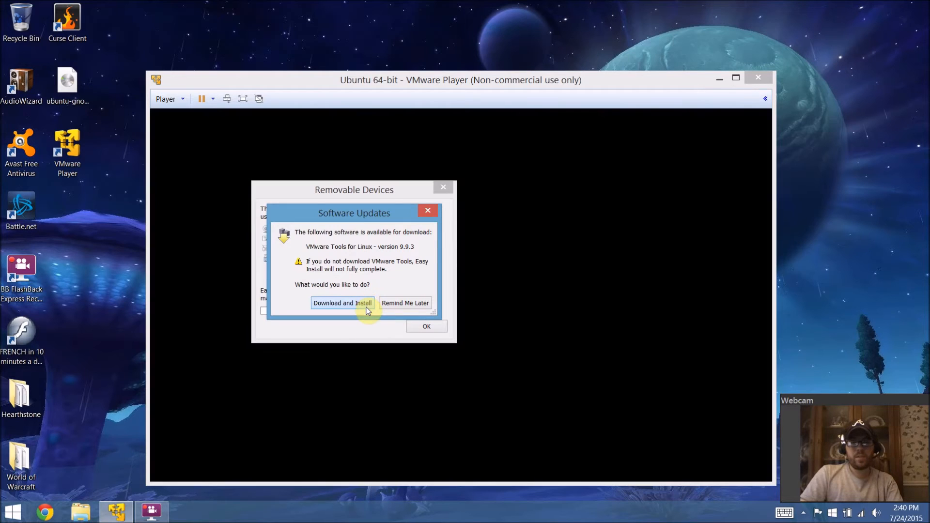
click(366, 307)
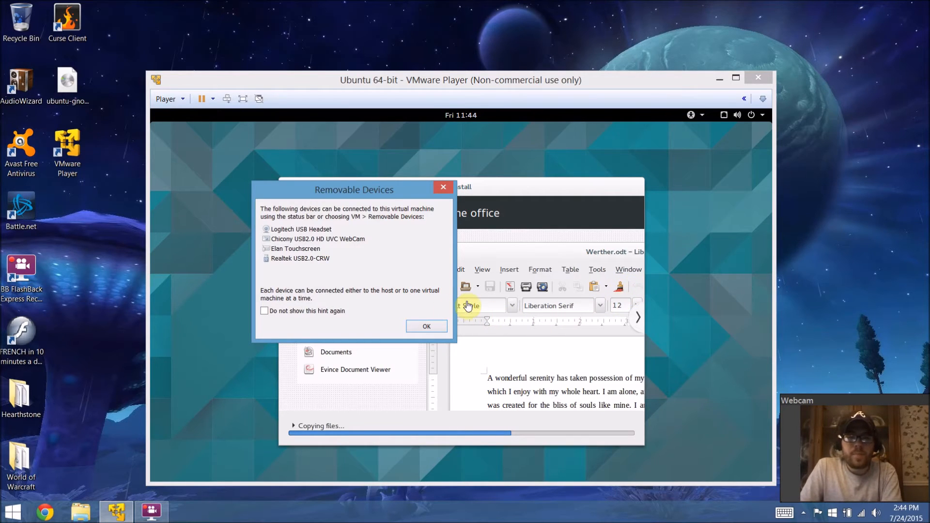
Step: Dismiss the Removable Devices hint with Do not show this hint again turned on
drag(274, 187, 372, 197)
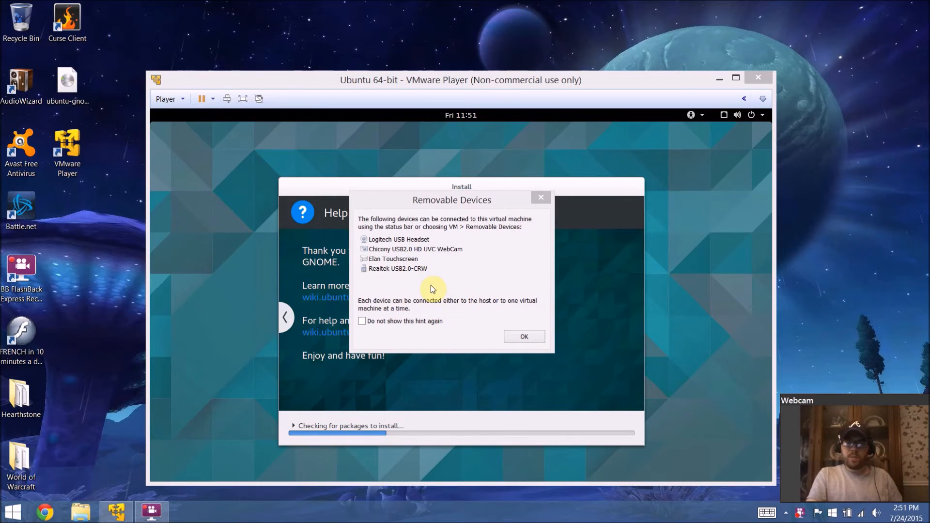
click(377, 323)
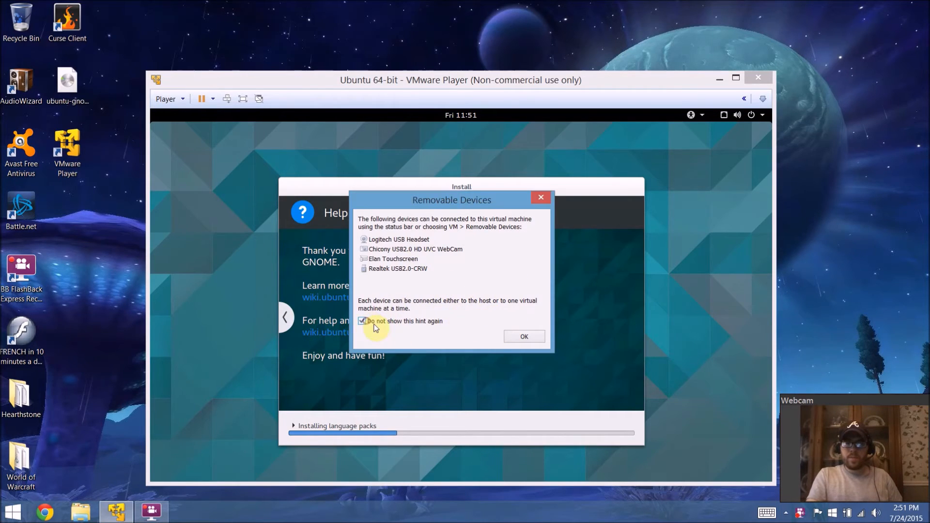
click(524, 337)
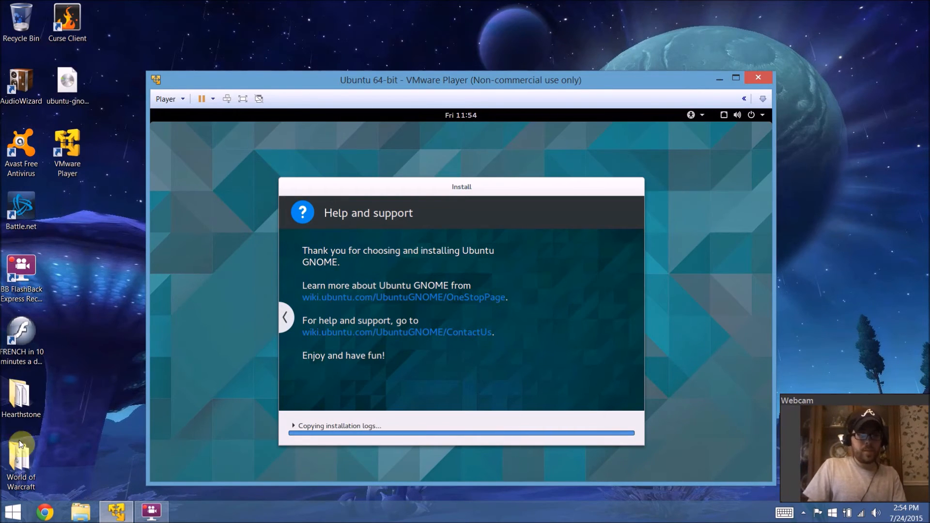
Step: Open This PC's properties to examine the host system's processor, memory and system type, and close the windows
click(76, 518)
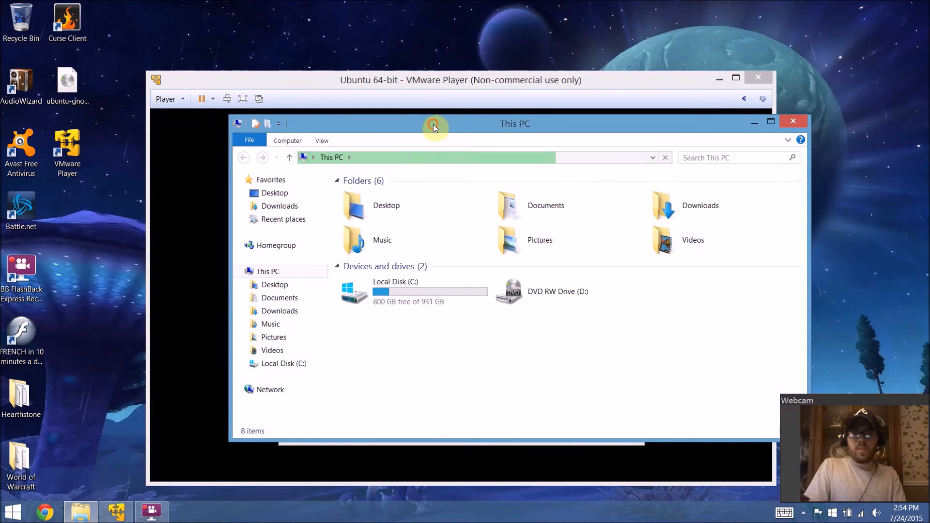
drag(433, 124, 384, 111)
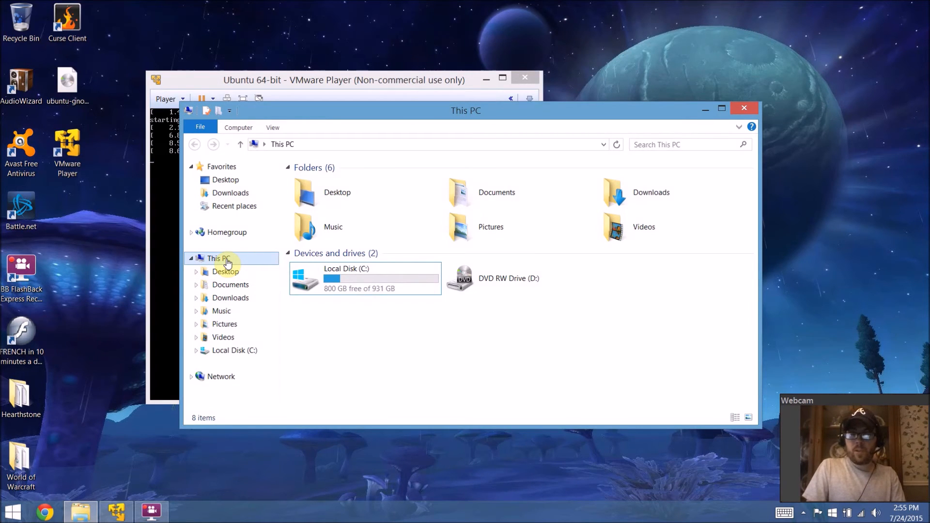
right_click(227, 262)
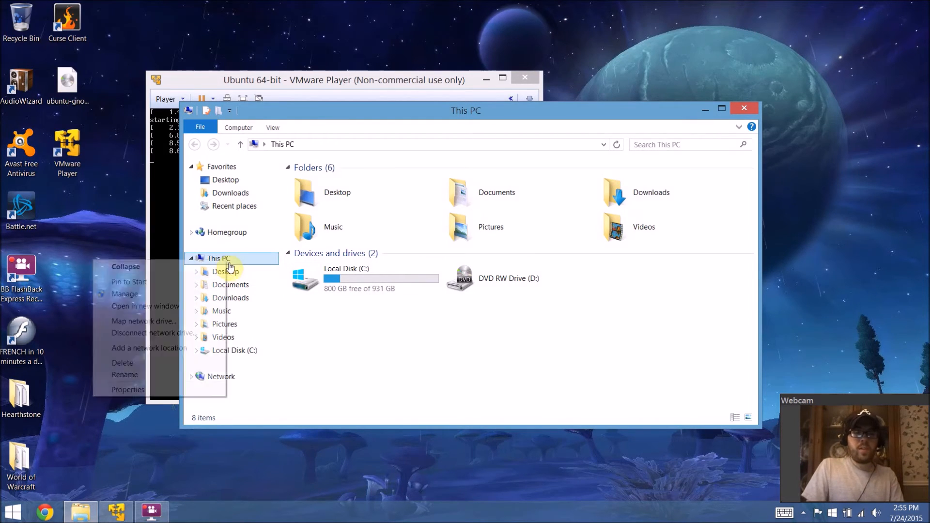
click(142, 388)
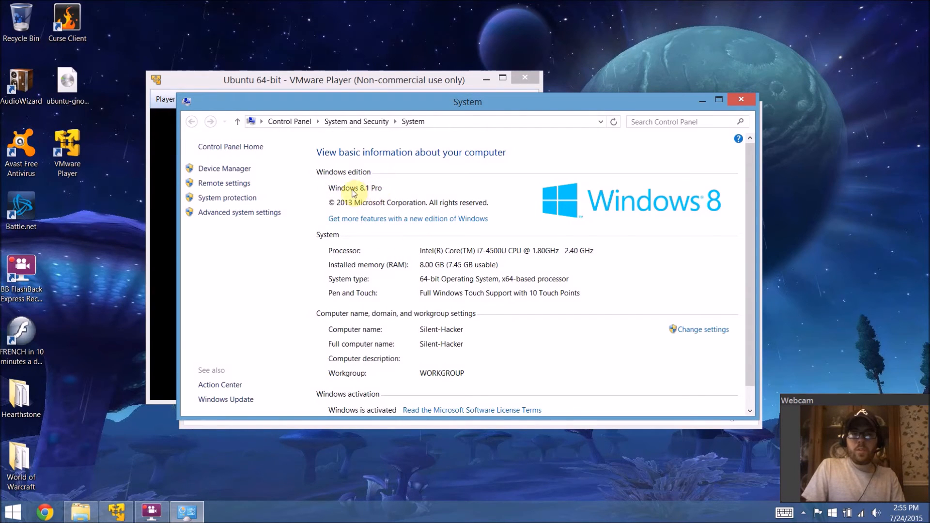
scroll(383, 199, down, 1)
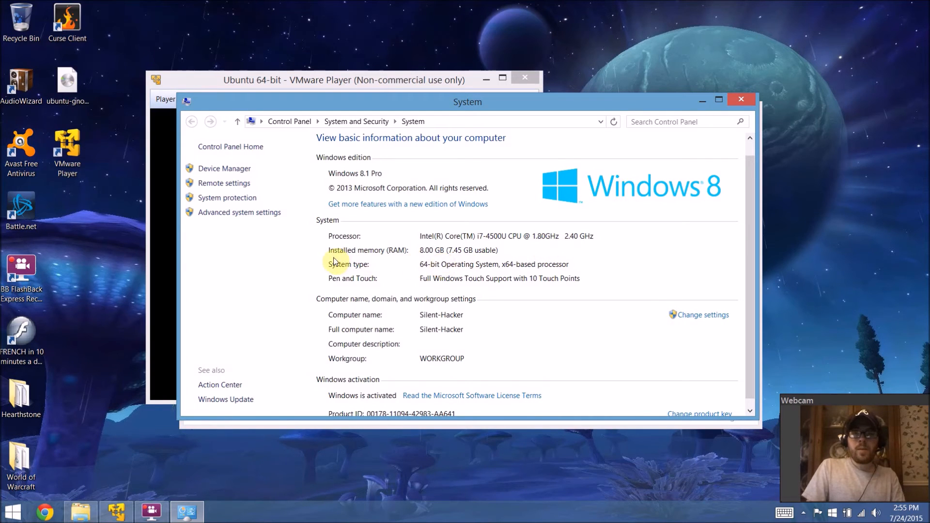
click(422, 252)
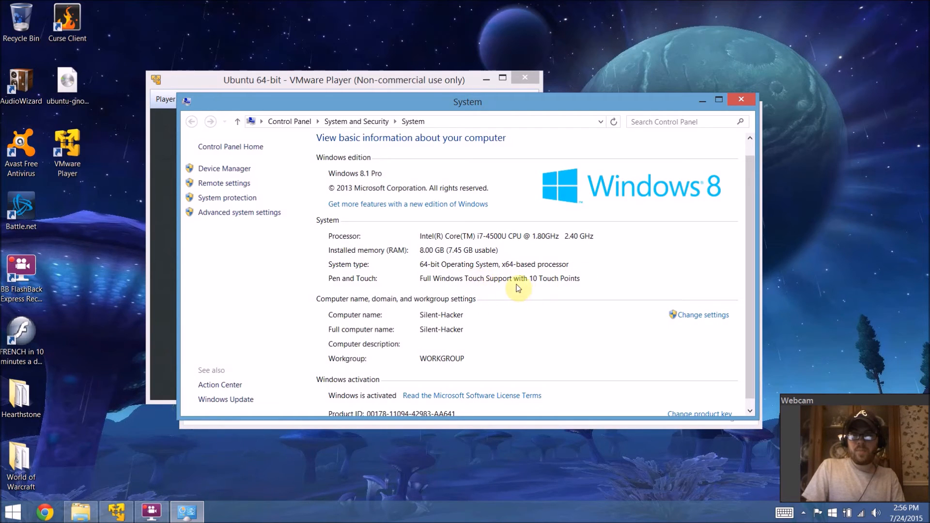
scroll(484, 305, down, 1)
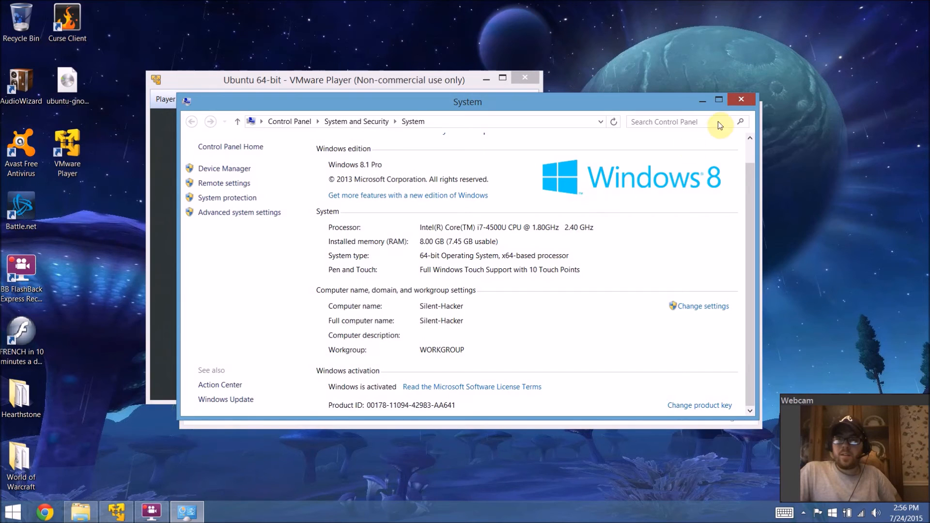
click(735, 101)
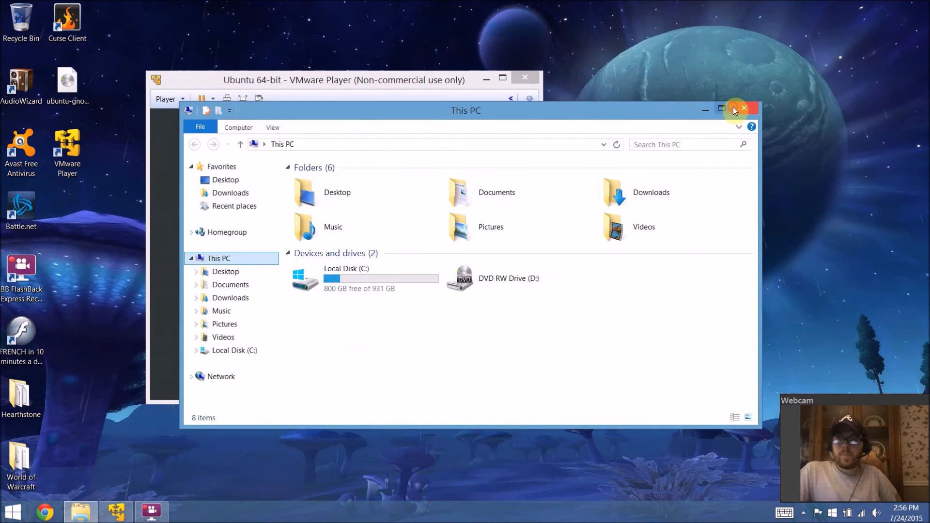
click(733, 110)
Step: Sign in to Ubuntu as the listed user with the account password
drag(458, 83, 577, 99)
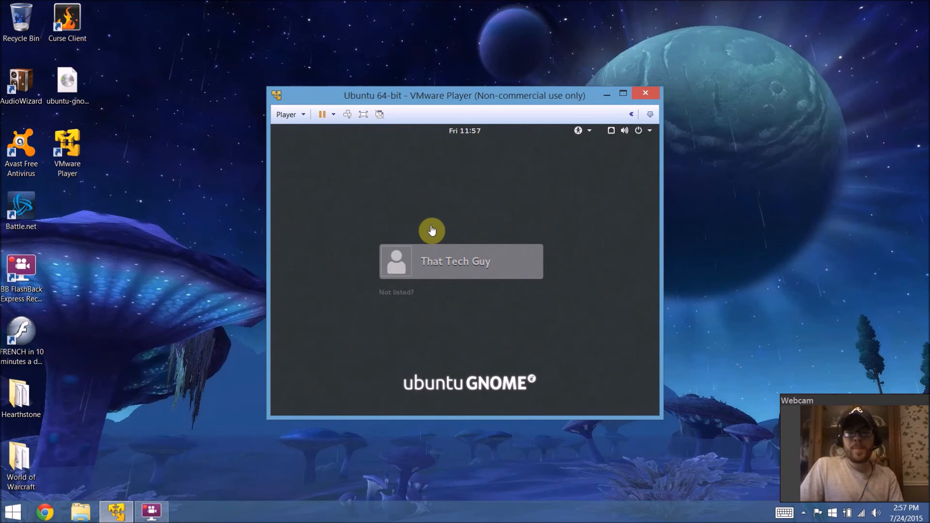
click(460, 273)
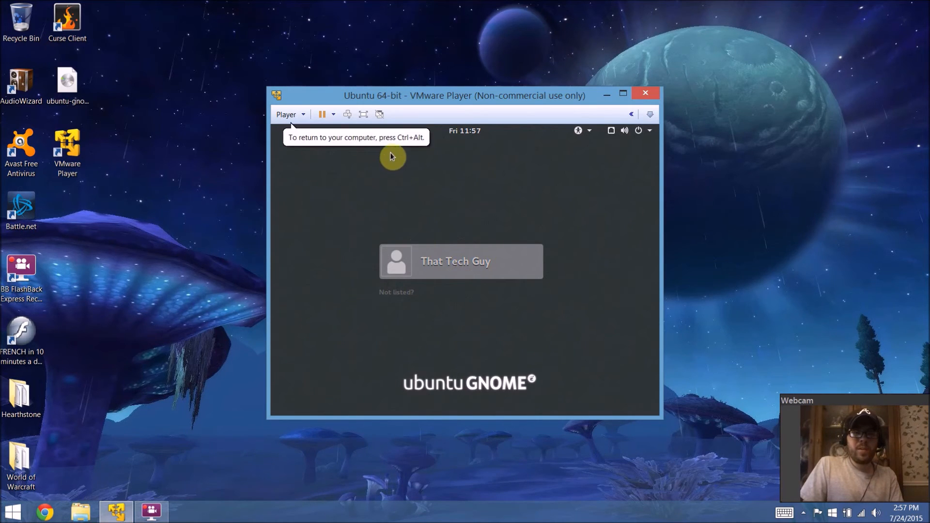
click(445, 264)
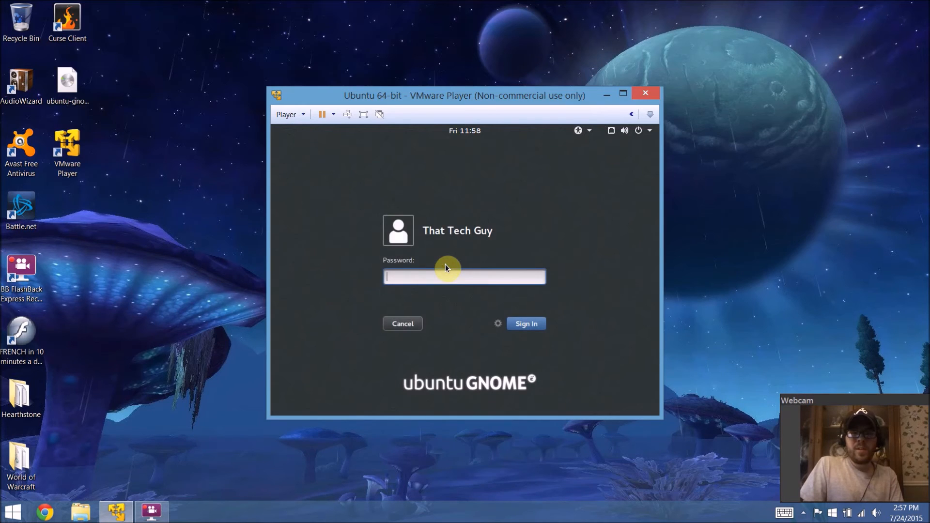
text(*********)
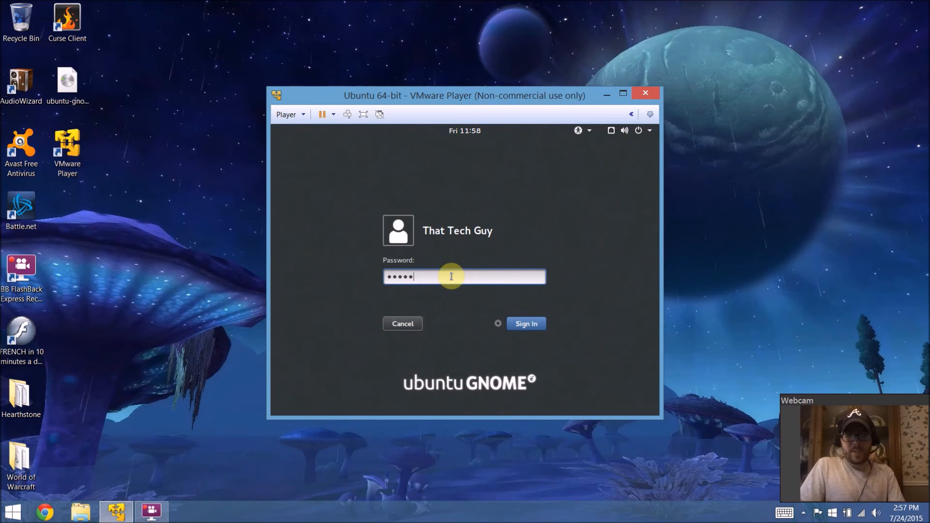
text(*)
key(Return)
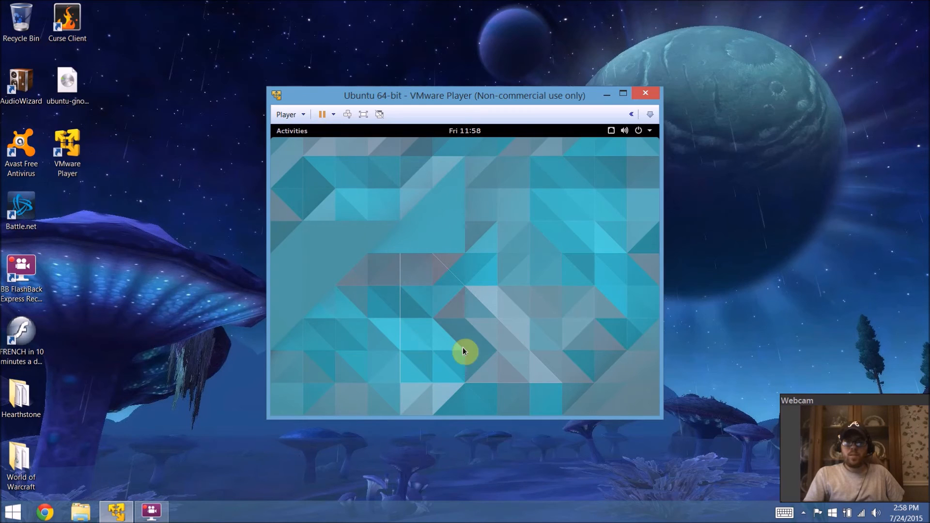
Step: Change the Ubuntu desktop background to the grey water-droplet footprints wallpaper
drag(571, 96, 596, 73)
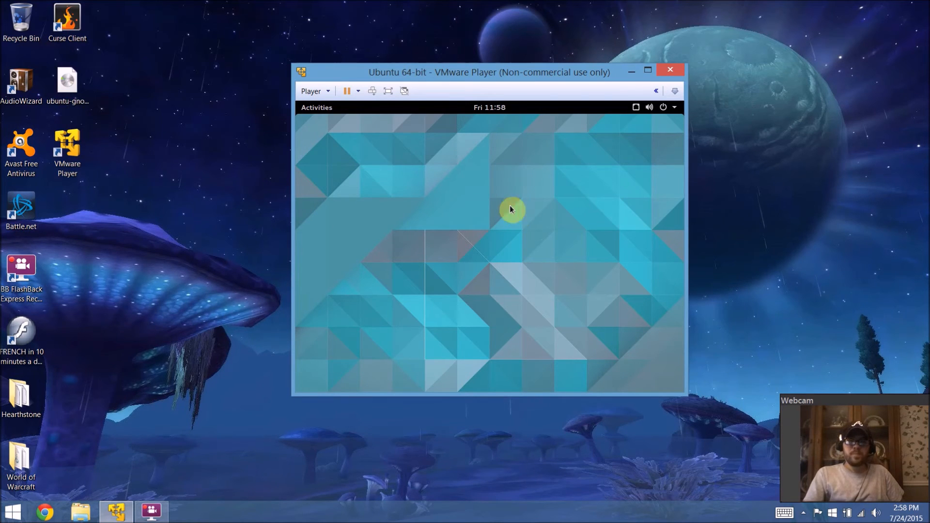
drag(474, 71, 212, 64)
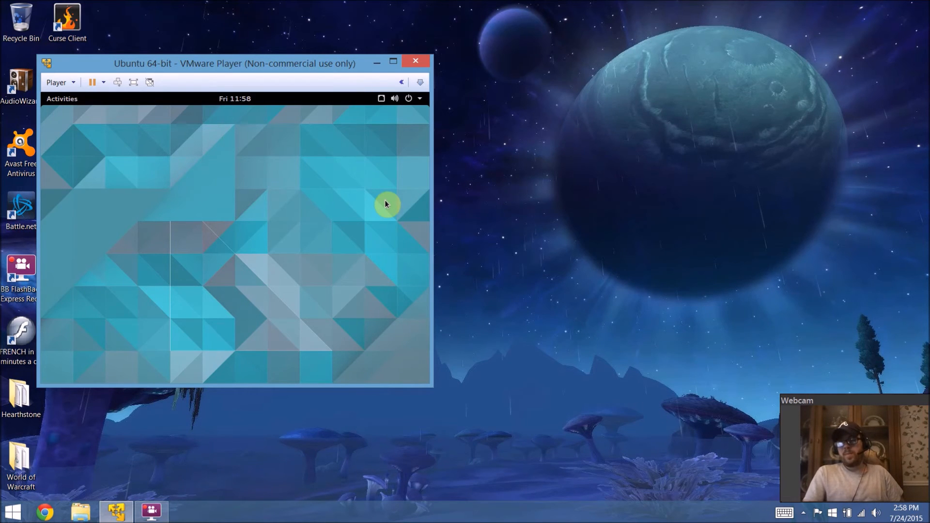
drag(321, 63, 488, 79)
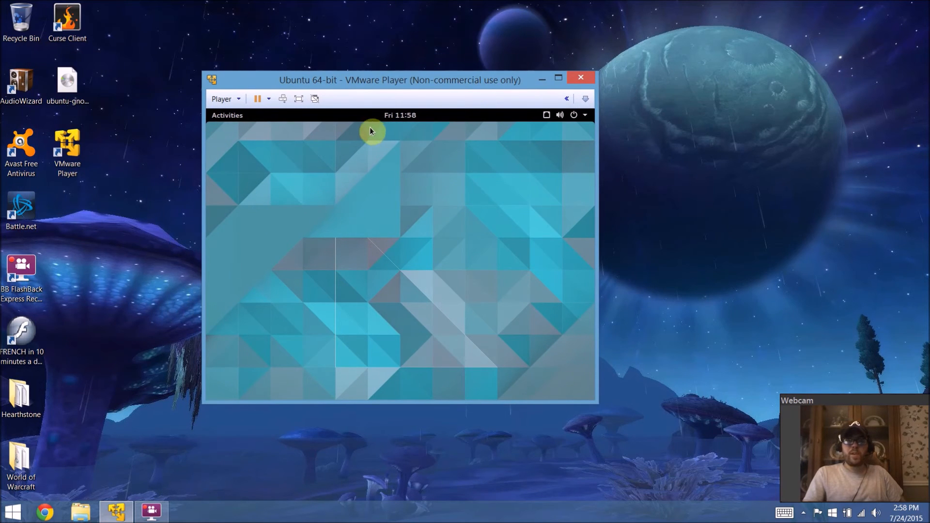
right_click(333, 230)
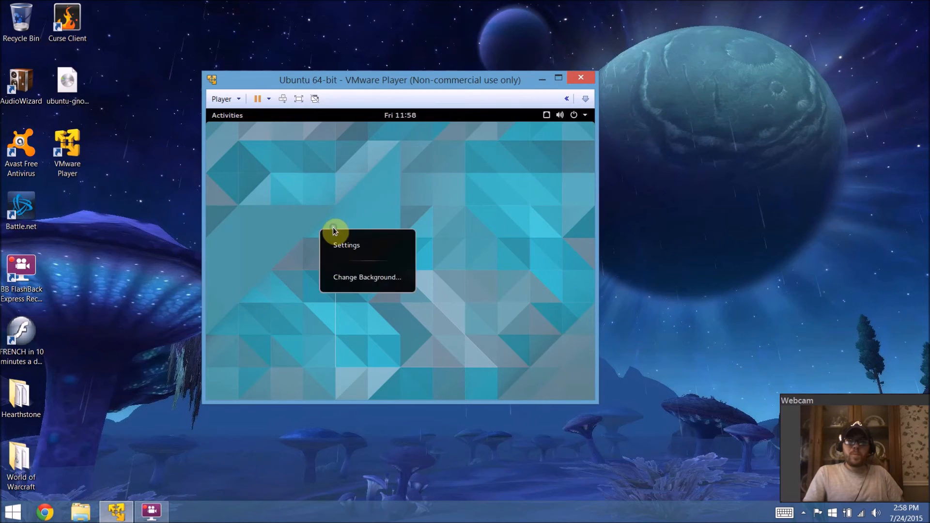
click(364, 277)
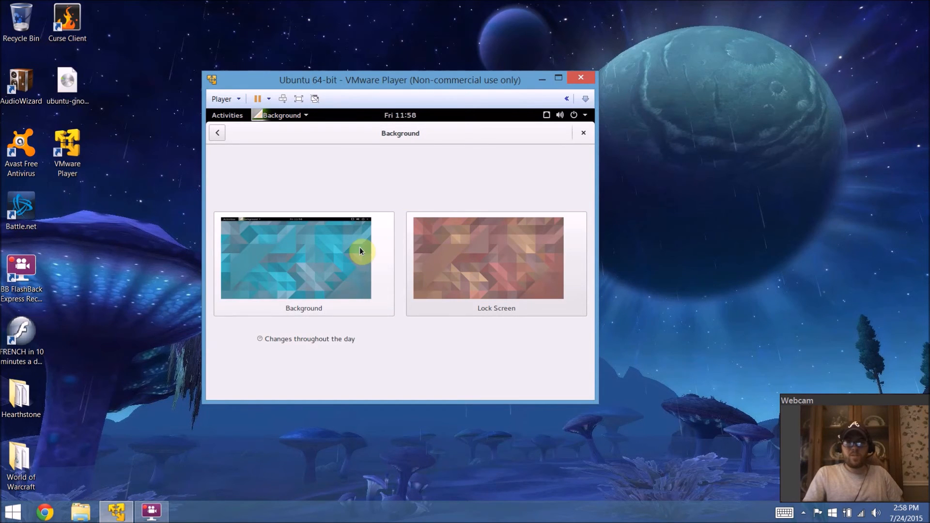
click(321, 241)
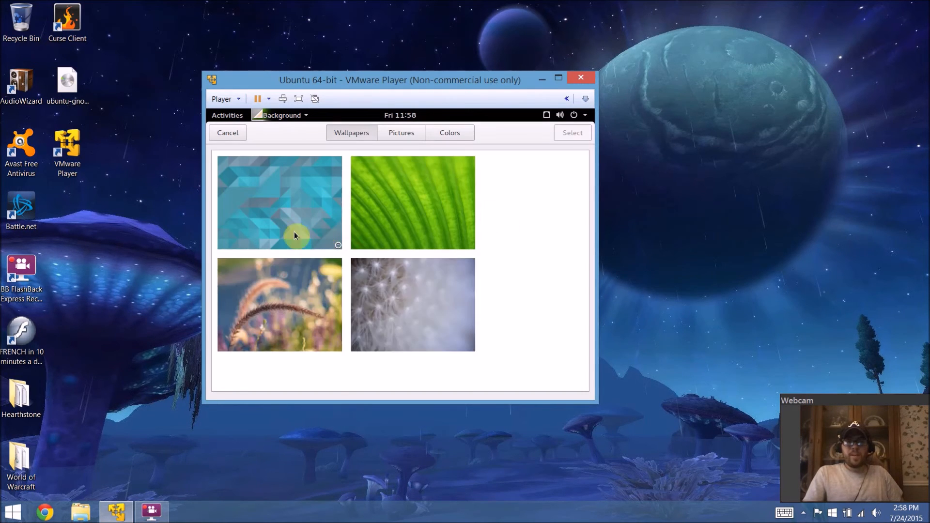
scroll(449, 273, down, 2)
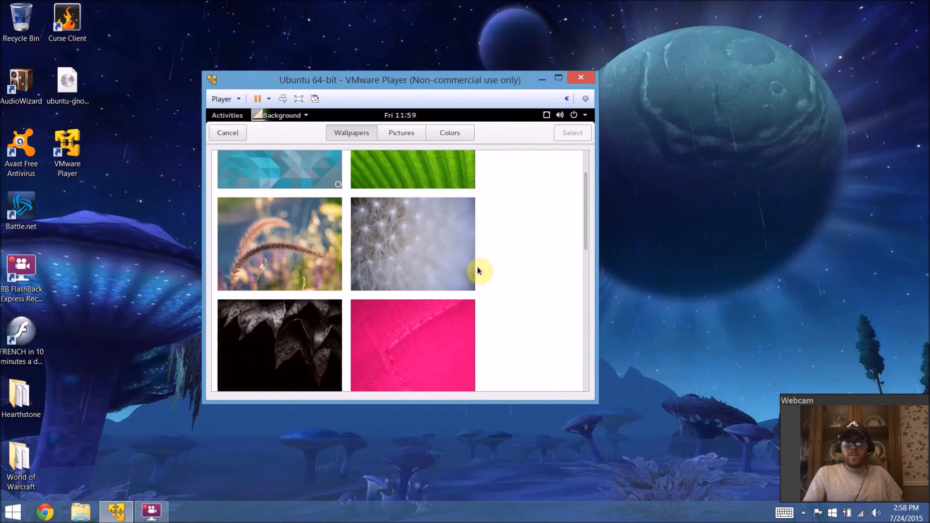
scroll(484, 266, down, 1)
drag(588, 201, 588, 234)
click(439, 259)
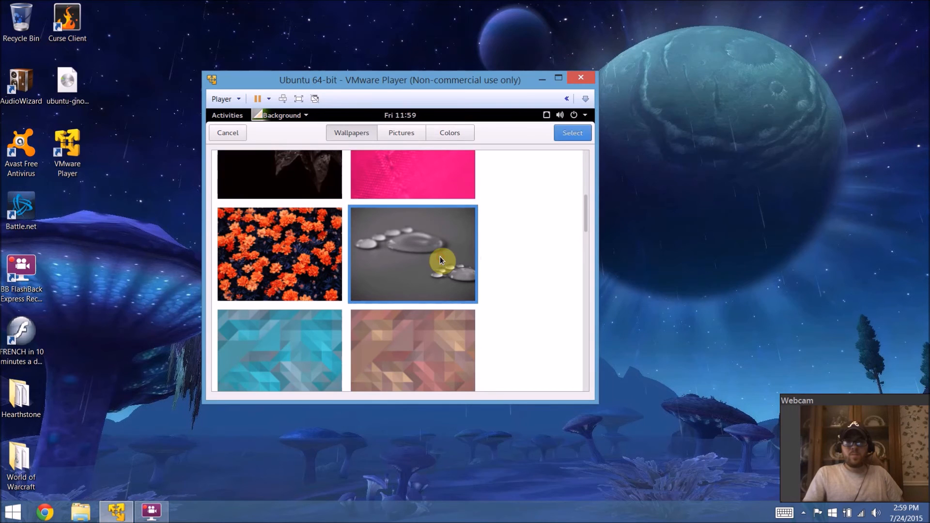
click(572, 134)
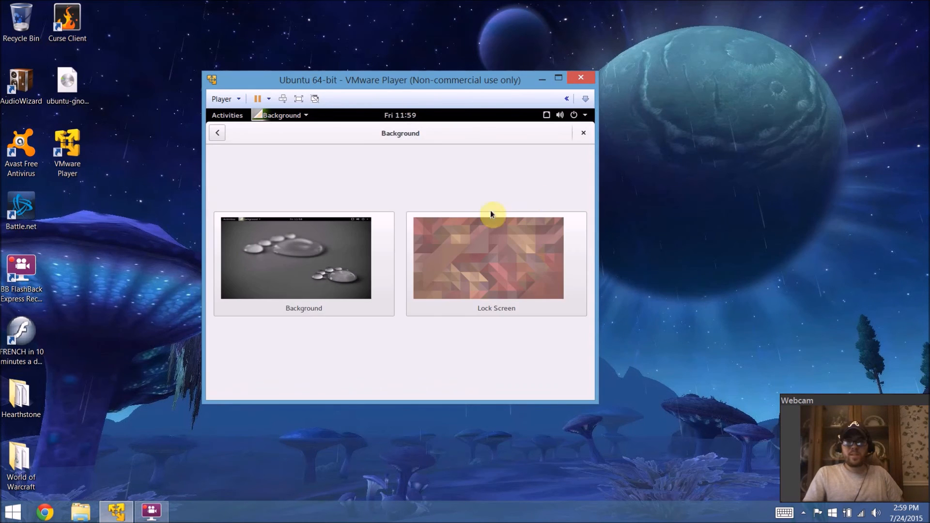
Step: Close the Background settings and maximize the virtual machine window
click(582, 134)
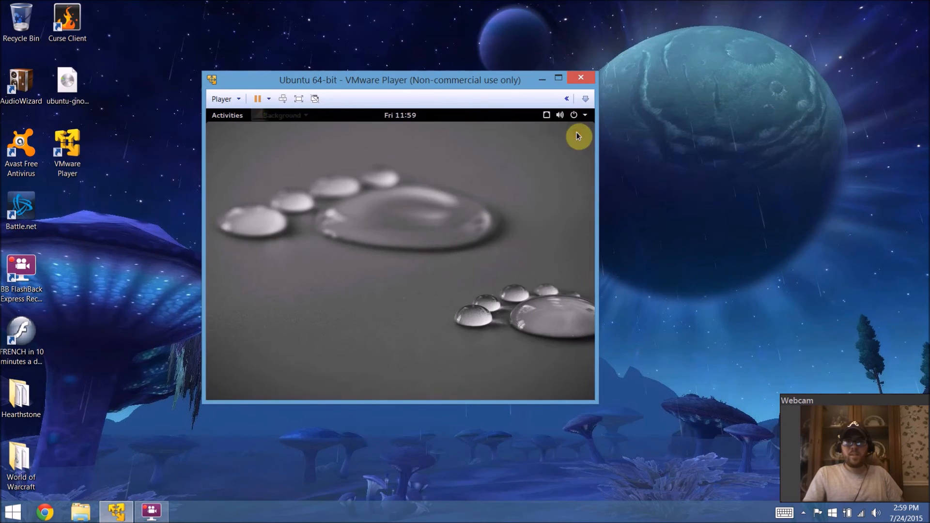
click(558, 79)
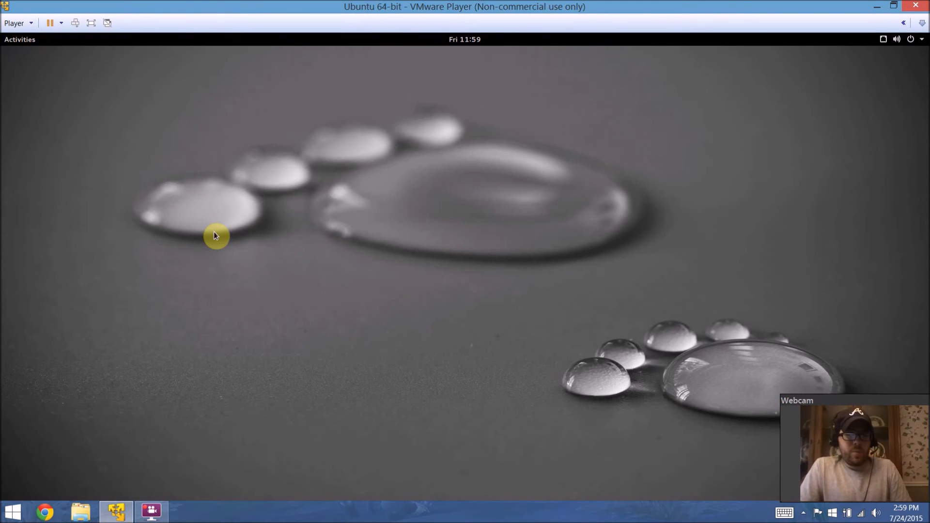
Step: Dismiss the Software Updater prompt without installing the updates
key(super)
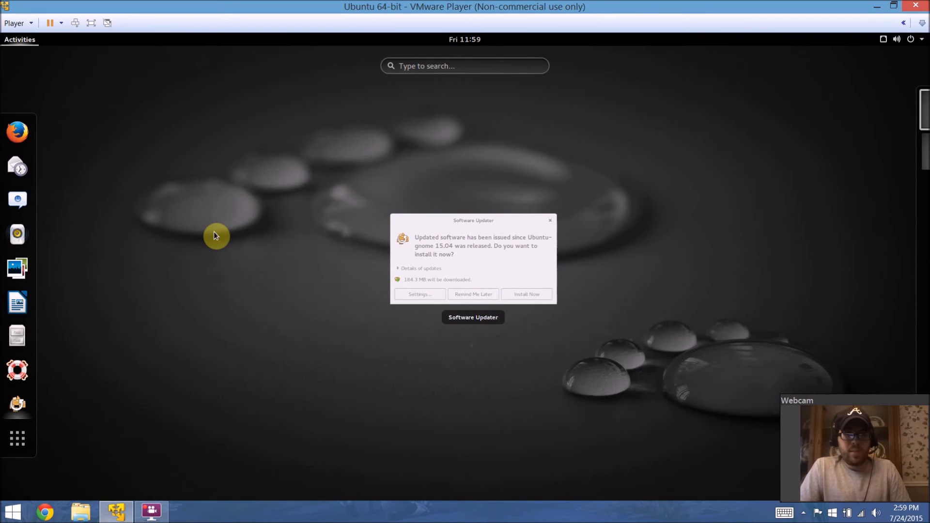
click(407, 240)
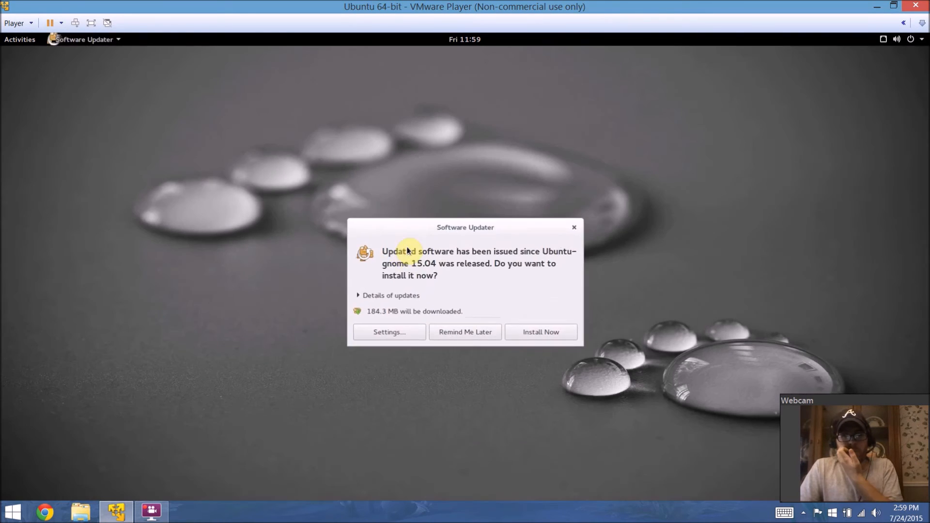
key(Escape)
key(super)
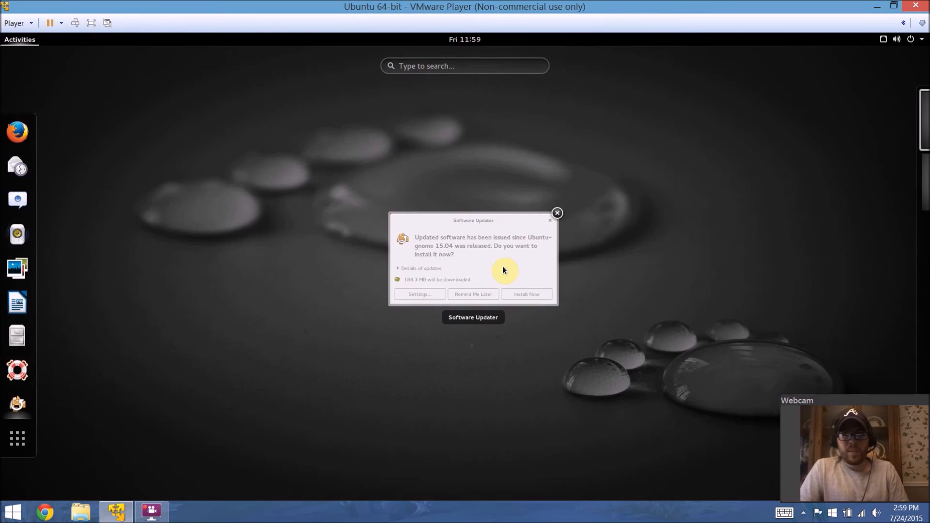
click(502, 268)
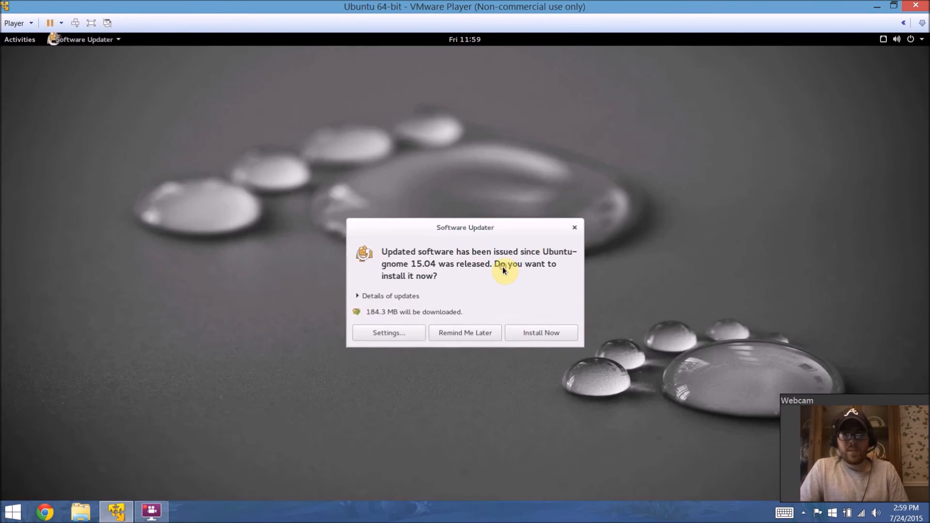
click(578, 227)
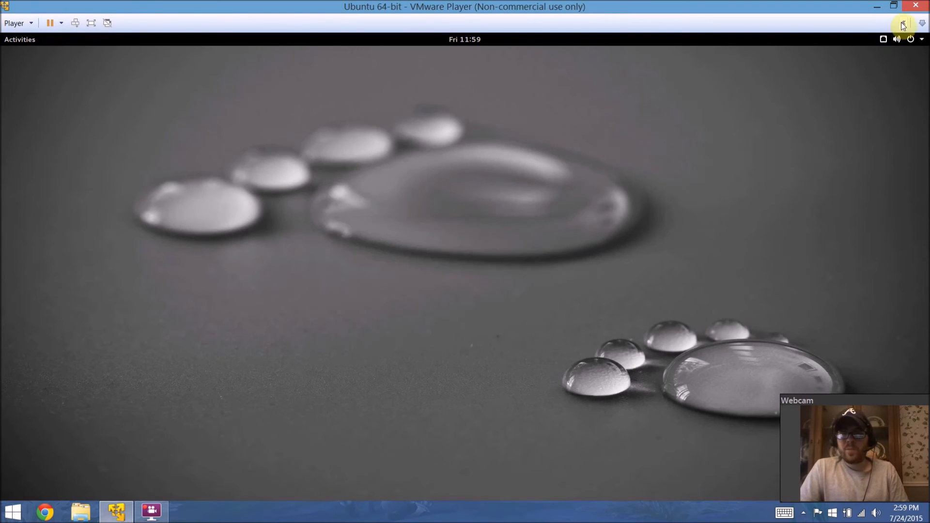
Step: Browse the system status menu, and open Rhythmbox from the dash and close it
click(885, 40)
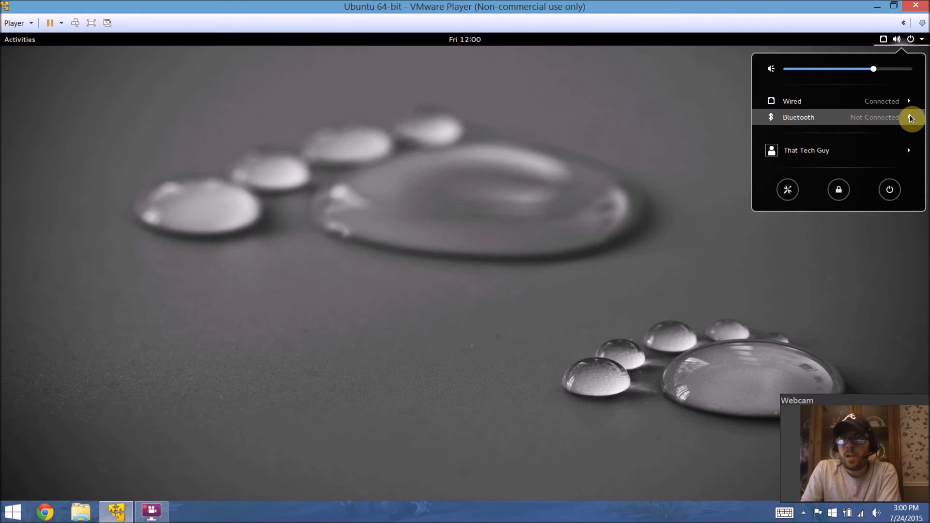
click(534, 238)
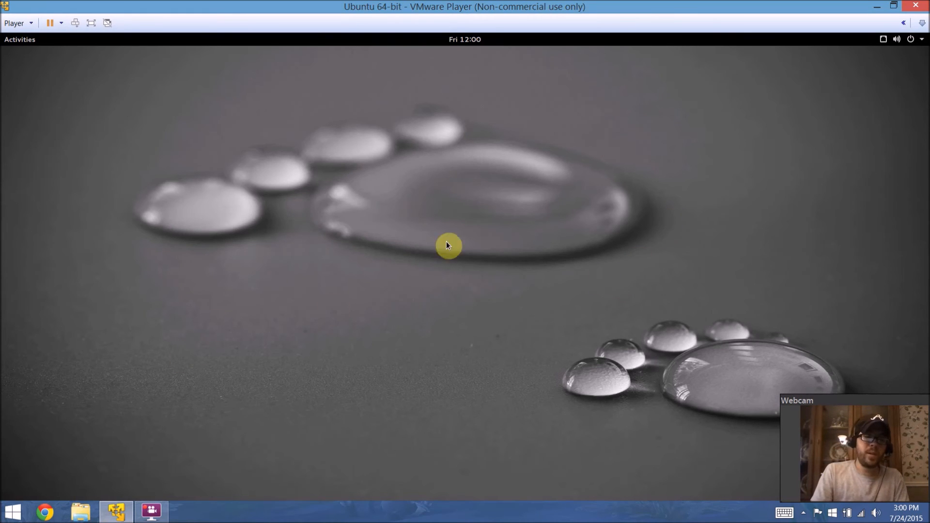
key(super)
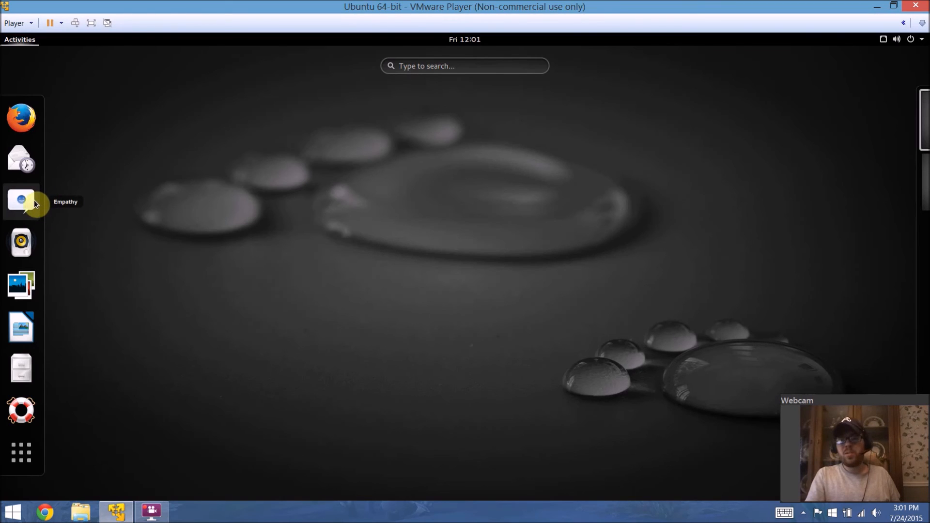
click(34, 234)
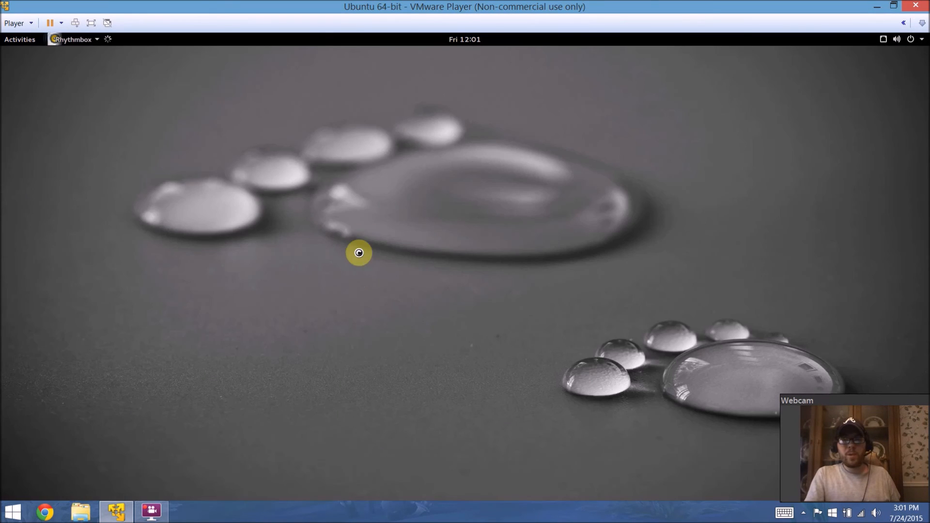
click(203, 114)
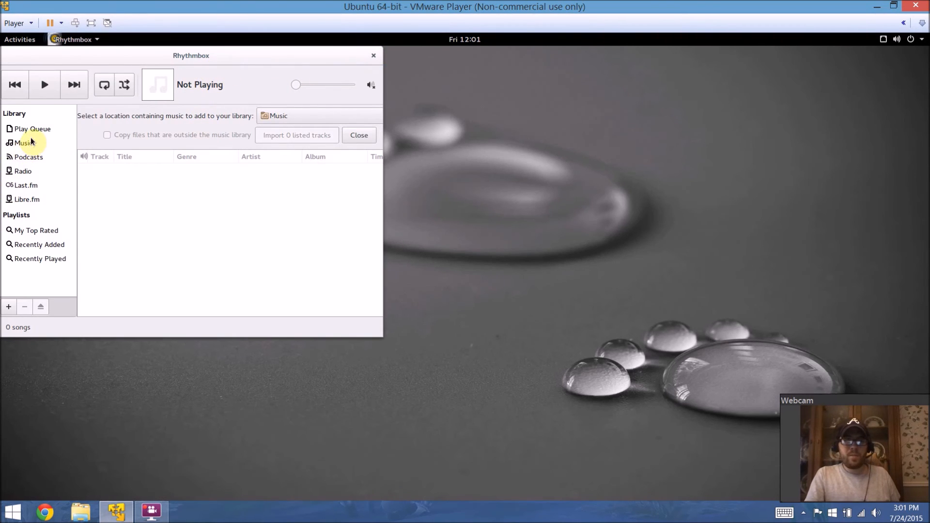
click(374, 57)
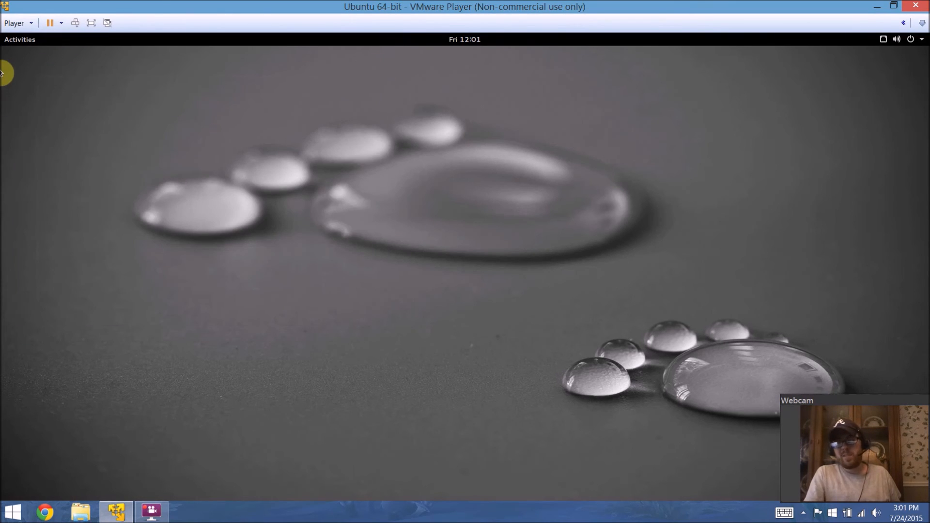
Step: Open the Files manager from the dash, move its window, and close it
key(super)
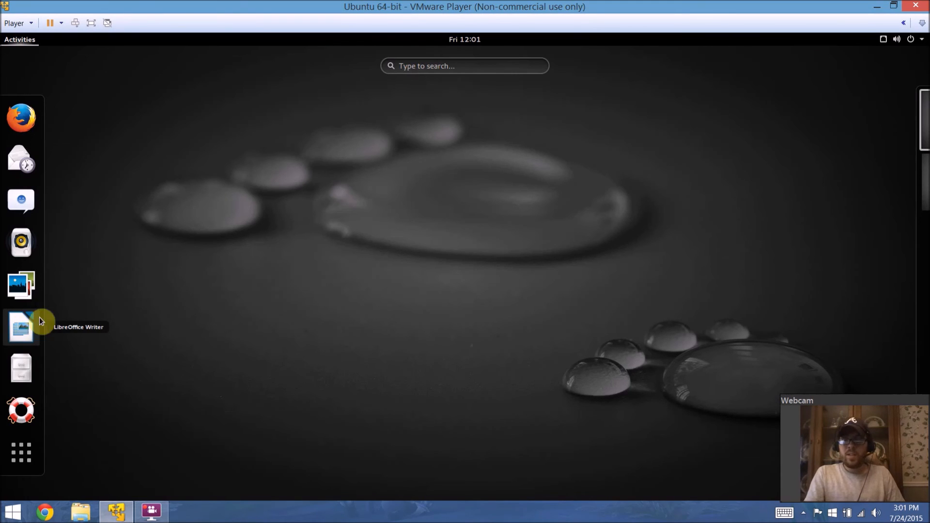
click(18, 319)
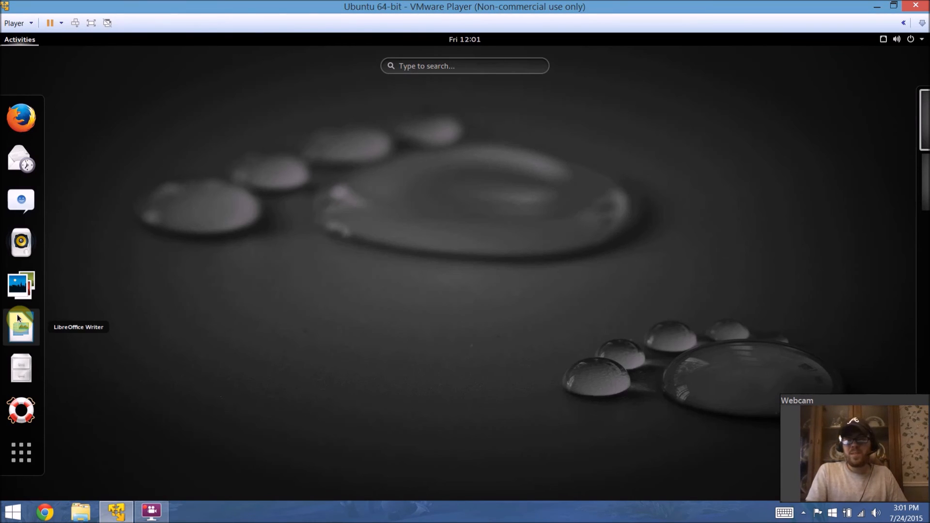
click(27, 368)
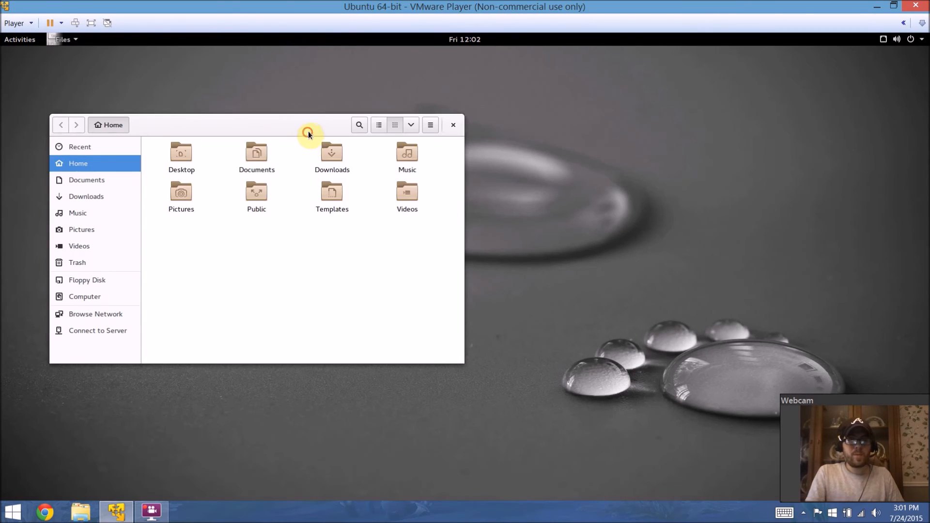
drag(308, 131, 427, 133)
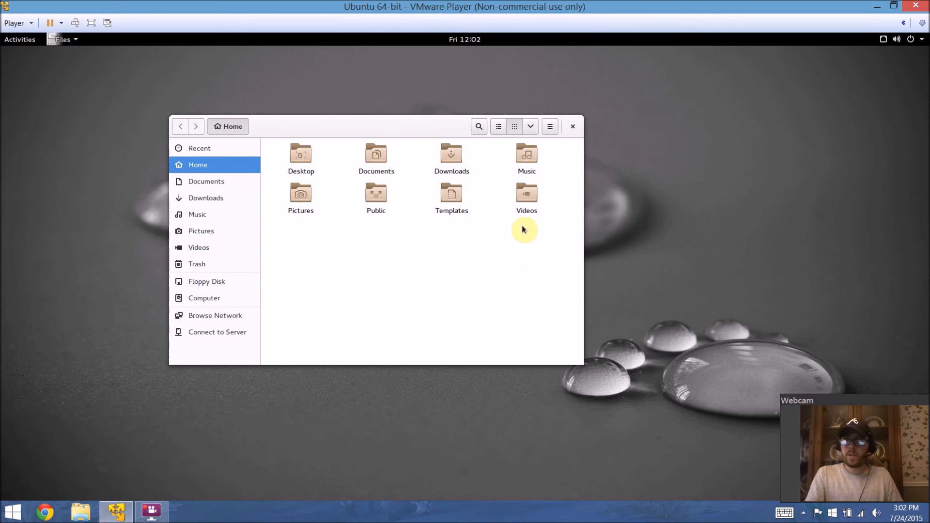
click(573, 127)
Step: Browse the system status menu and the full applications grid in the Activities overview
click(908, 39)
click(496, 161)
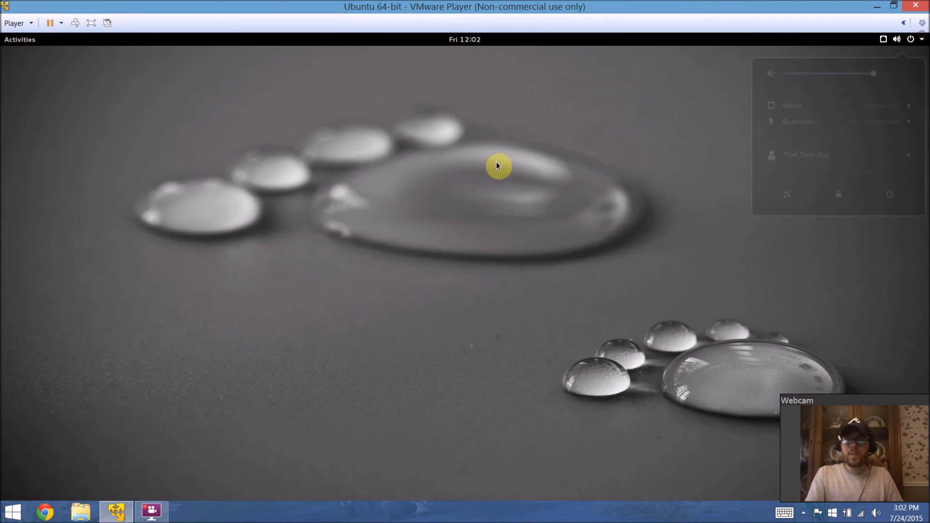
key(super)
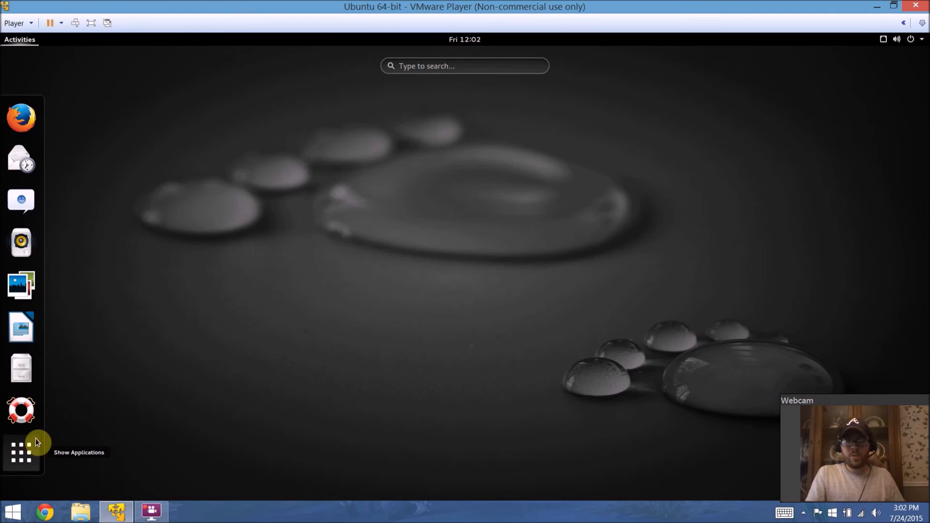
click(20, 451)
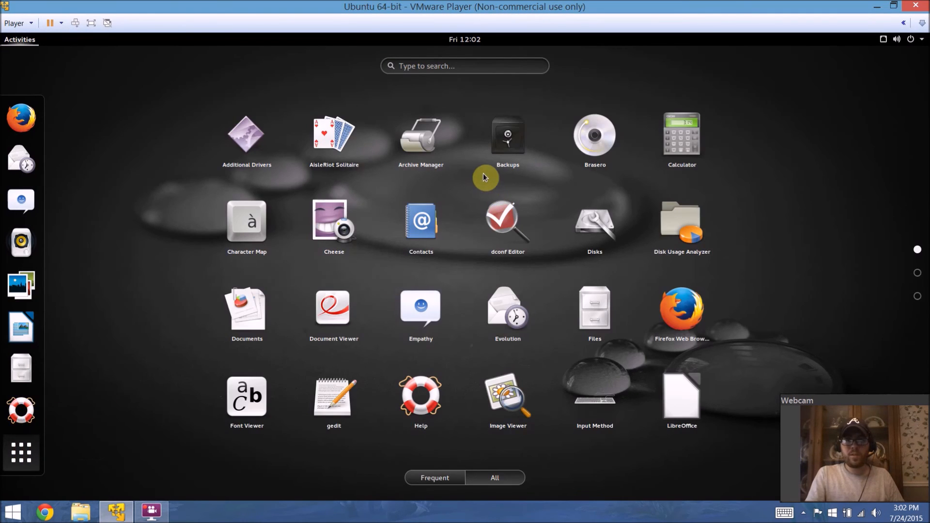
scroll(482, 173, down, 2)
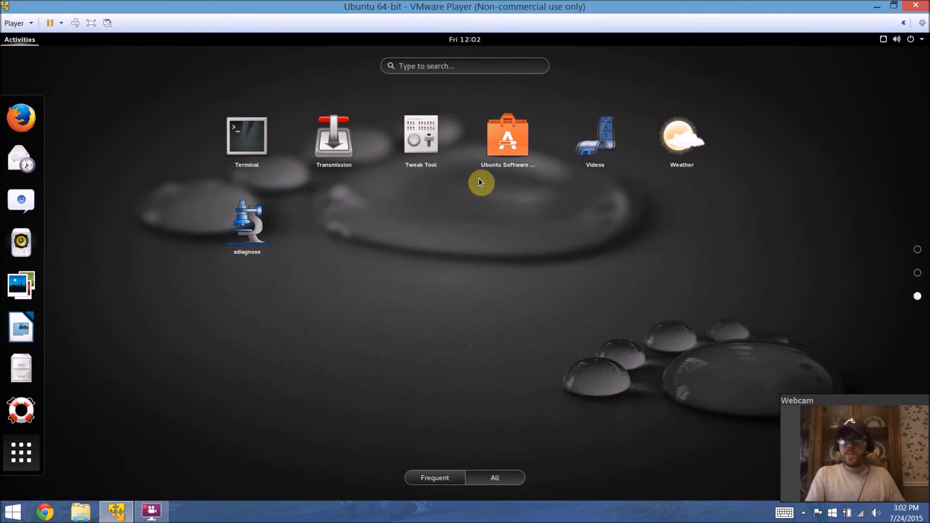
scroll(479, 178, up, 2)
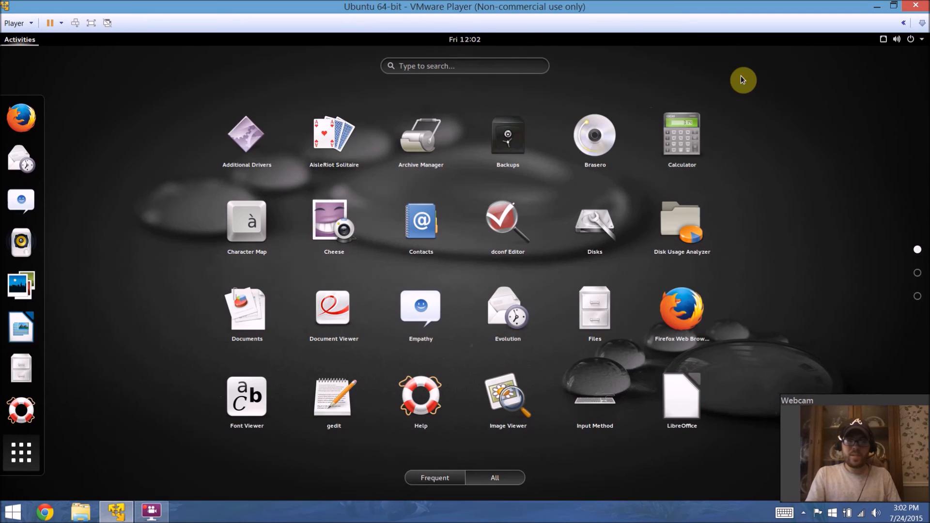
key(Escape)
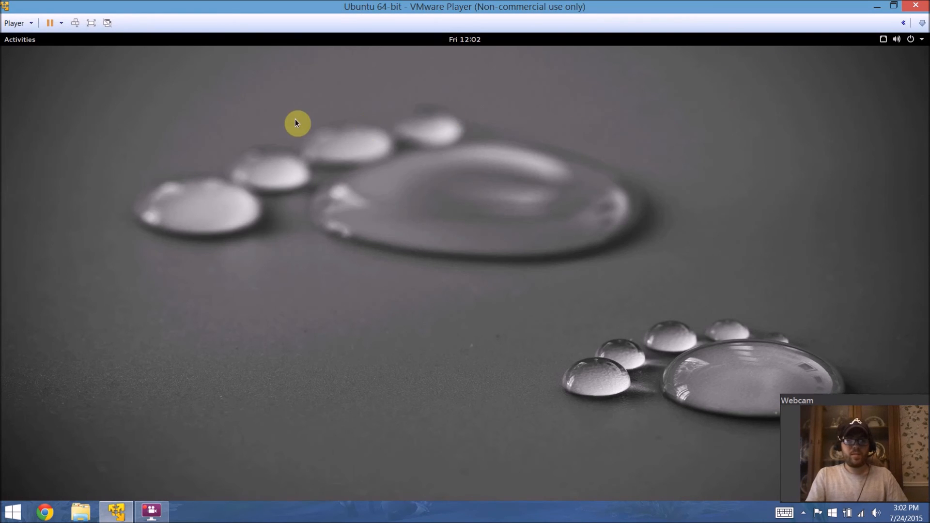
Step: Open Firefox from the dash and go to thattechguy.net
key(super)
click(34, 118)
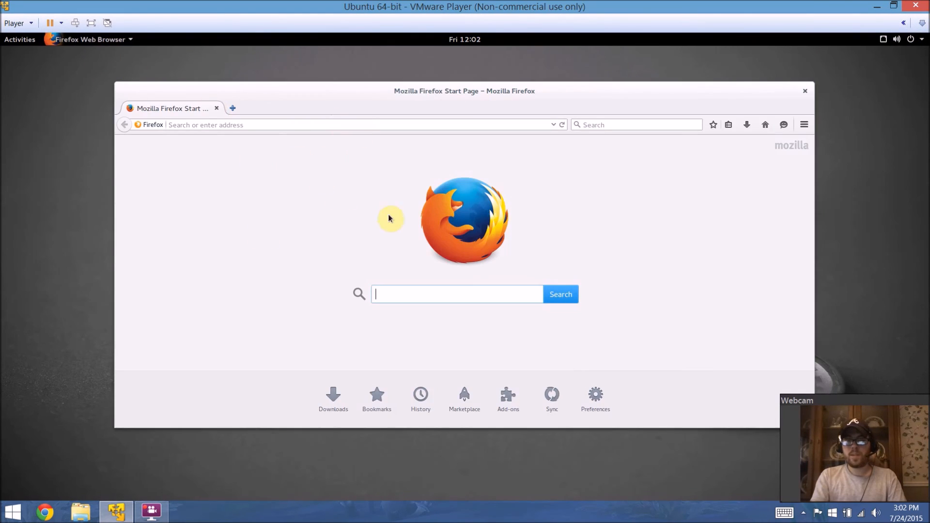
click(380, 298)
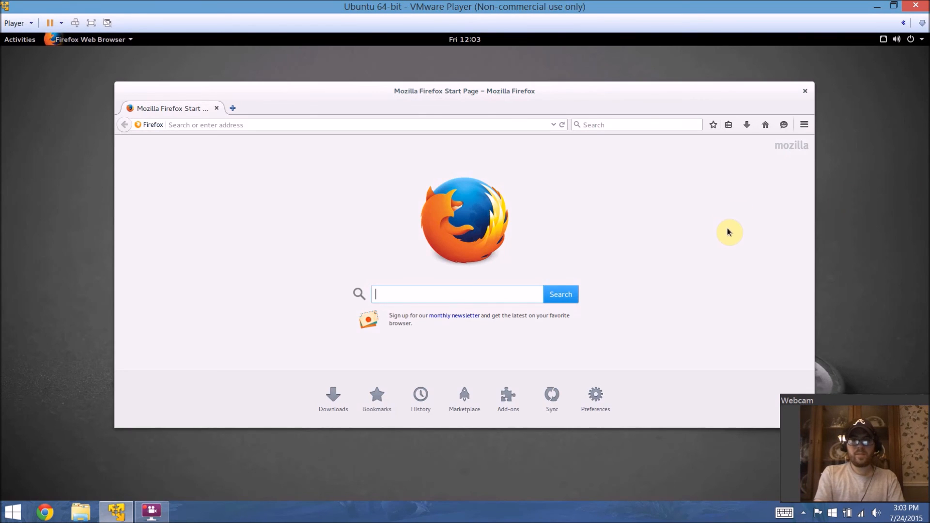
click(523, 125)
text(w)
key(BackSpace)
text(that)
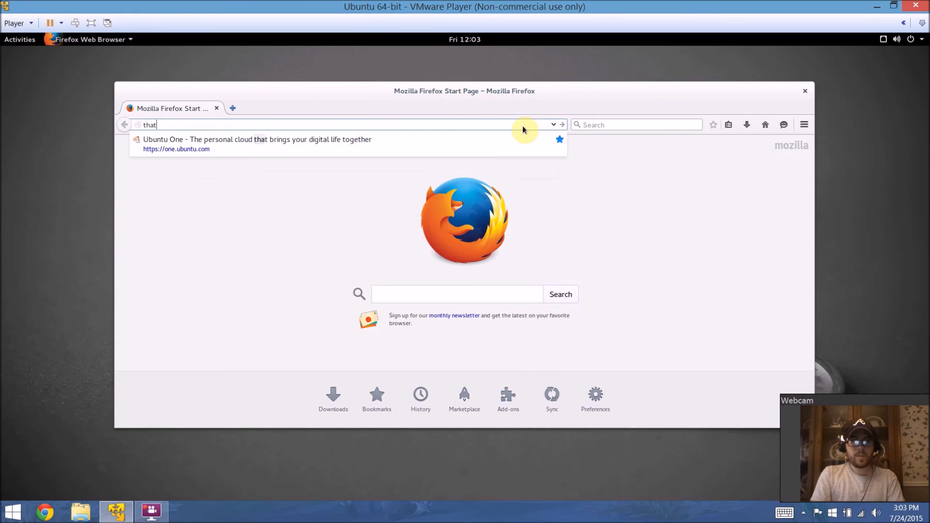
text(techguy.net)
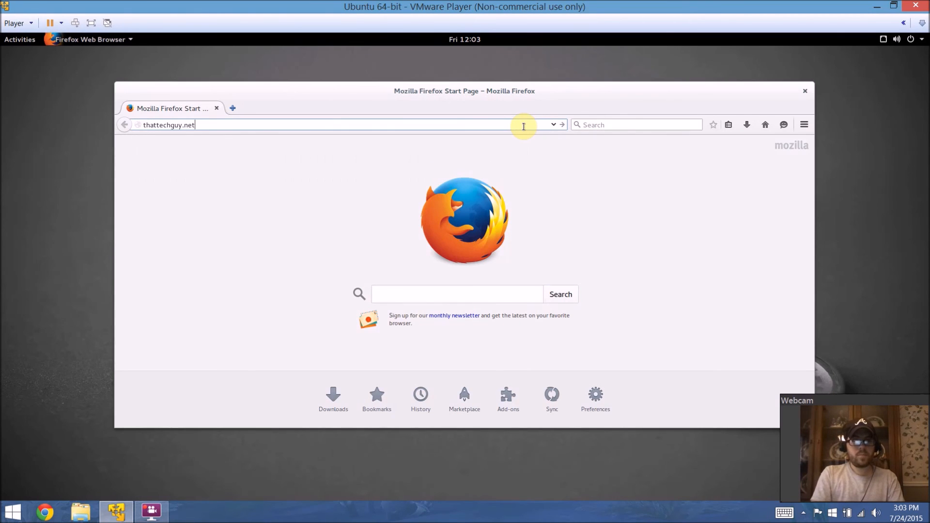
key(Return)
Step: Maximize the browser window, scroll through the site's home page, and close Firefox
double_click(580, 85)
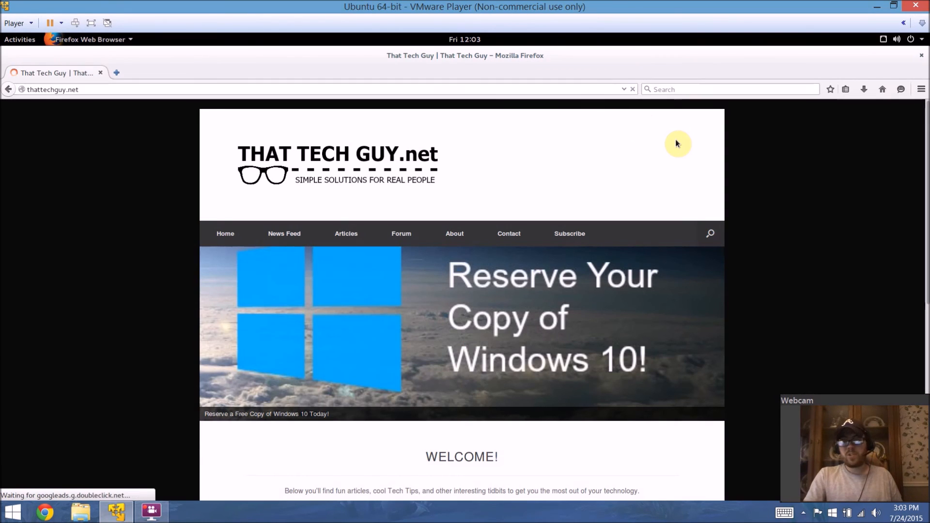
scroll(694, 160, down, 4)
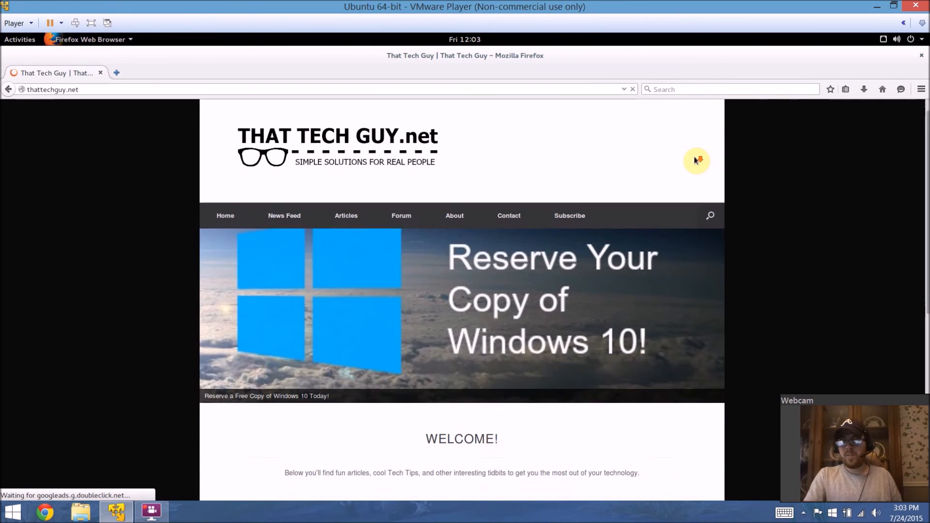
scroll(695, 159, down, 5)
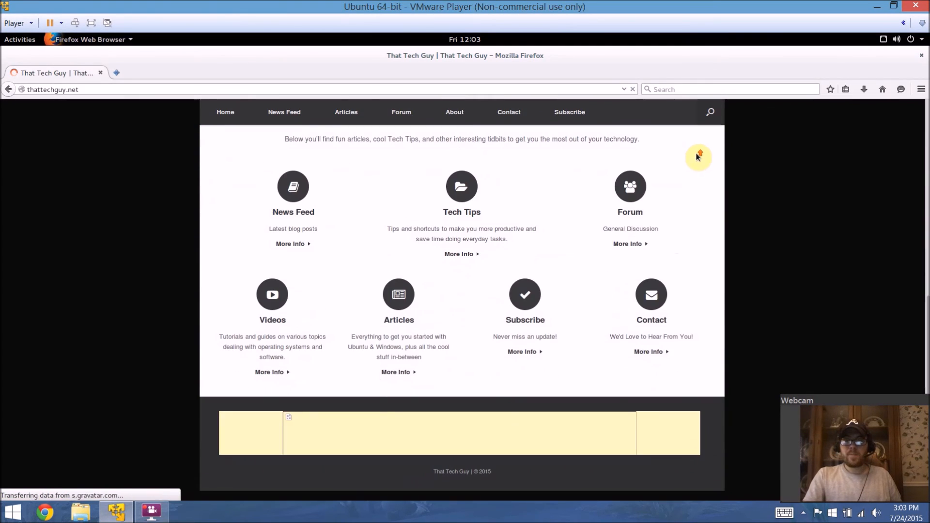
scroll(698, 158, up, 5)
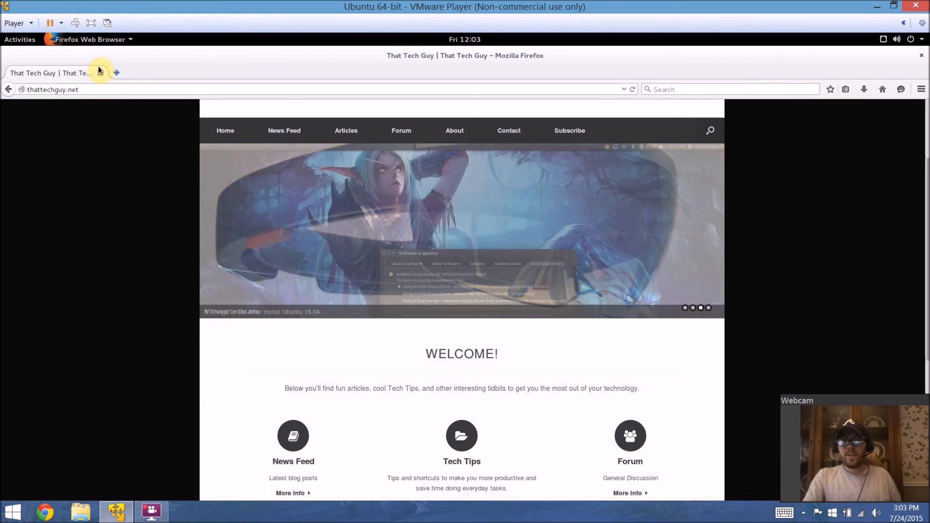
click(101, 73)
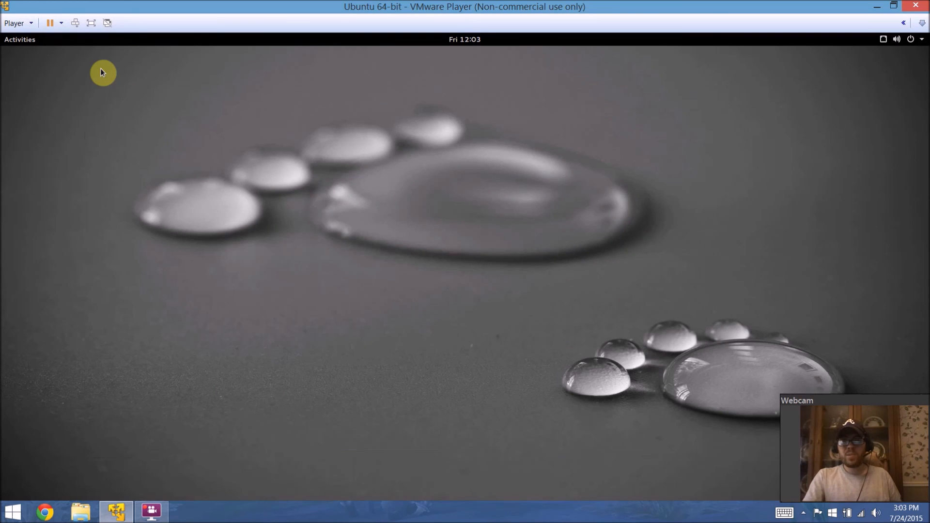
Step: Power off the Ubuntu virtual machine from the system menu
click(470, 40)
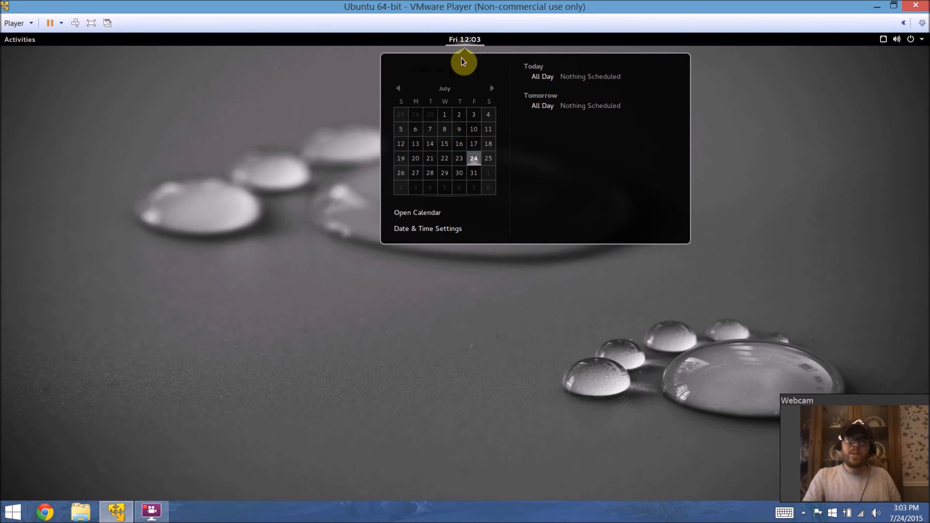
click(434, 283)
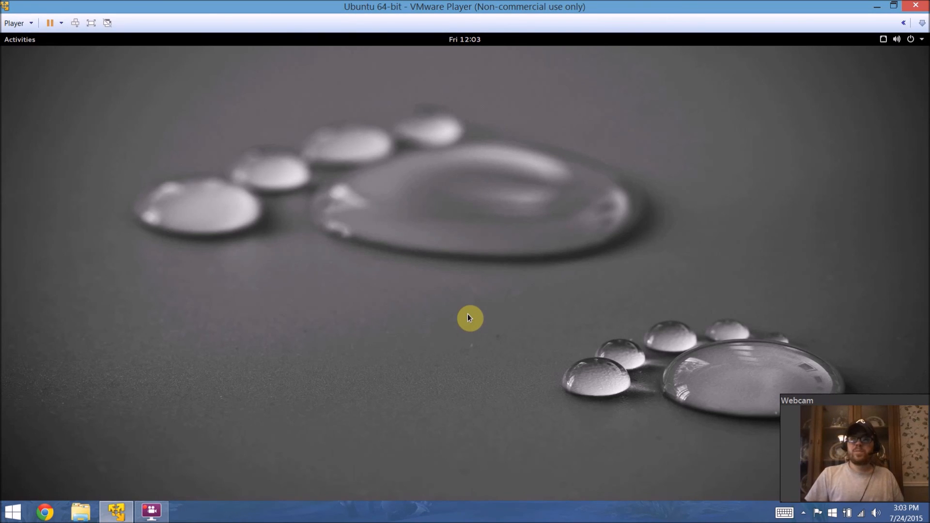
click(910, 39)
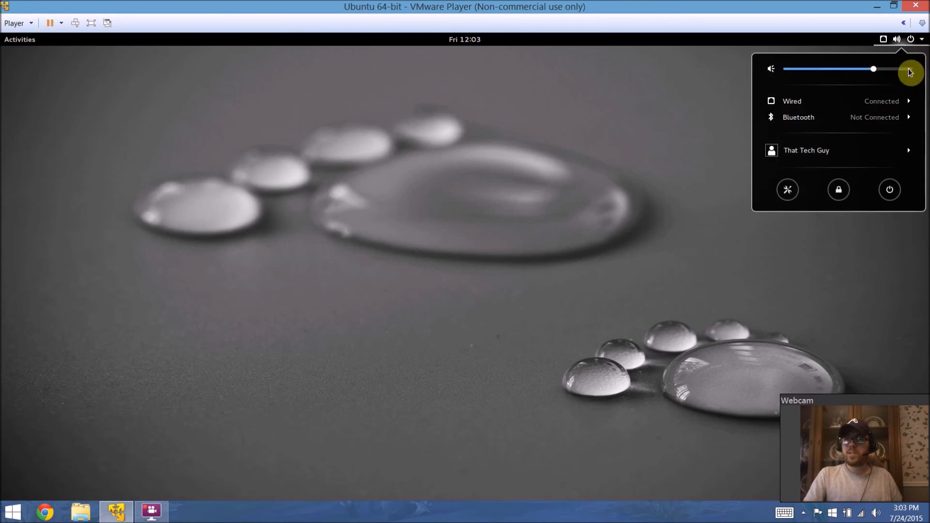
click(890, 189)
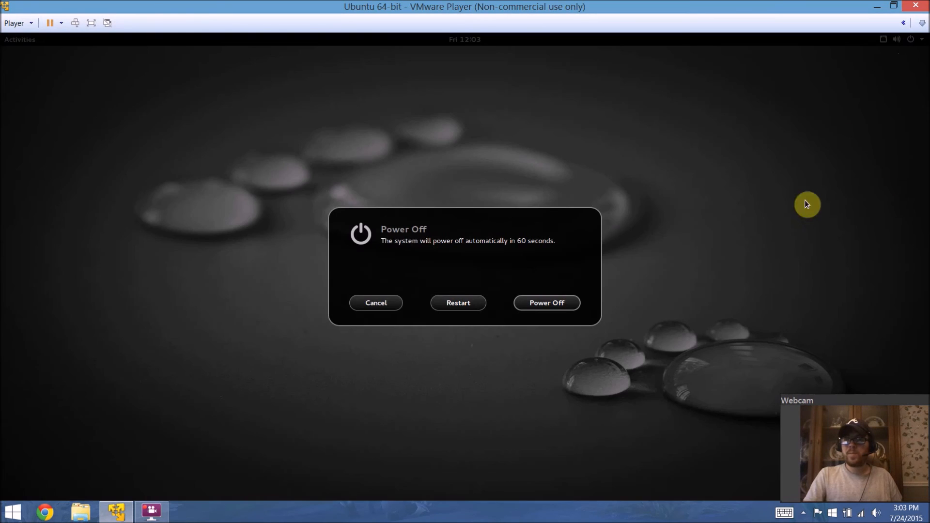
click(541, 301)
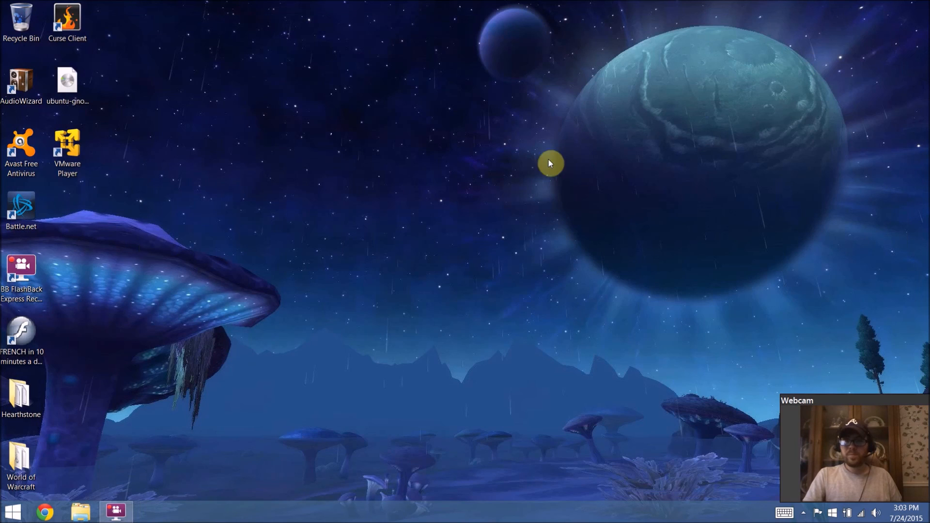
Step: Relaunch VMware Player, move its window, and select the Ubuntu 64-bit virtual machine
double_click(56, 152)
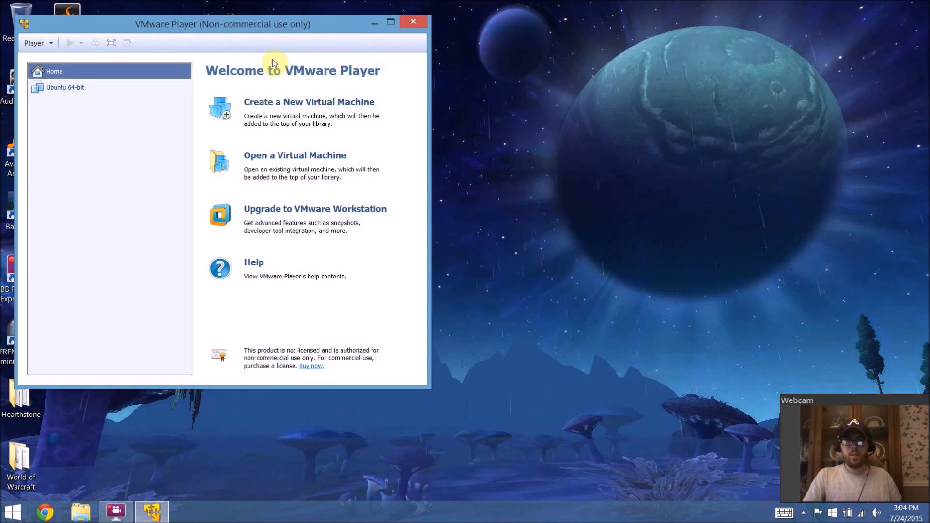
drag(356, 24, 516, 36)
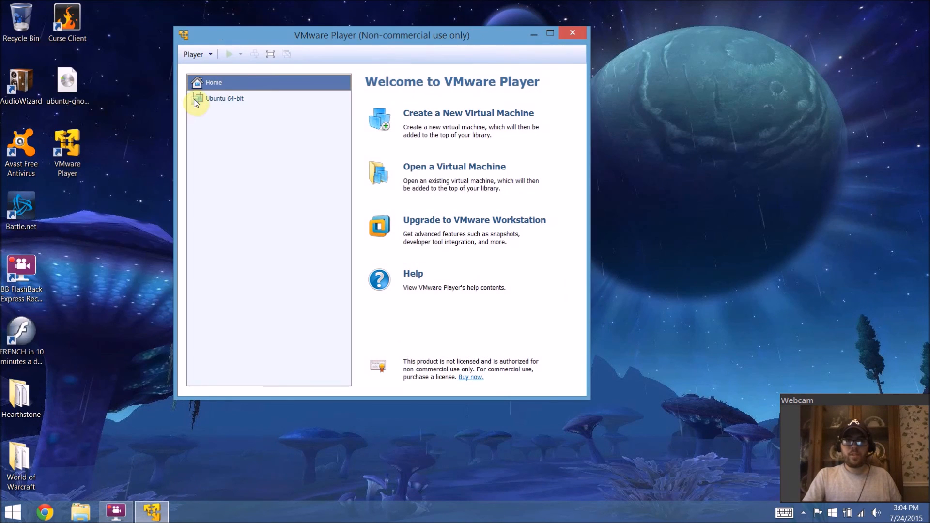
click(208, 98)
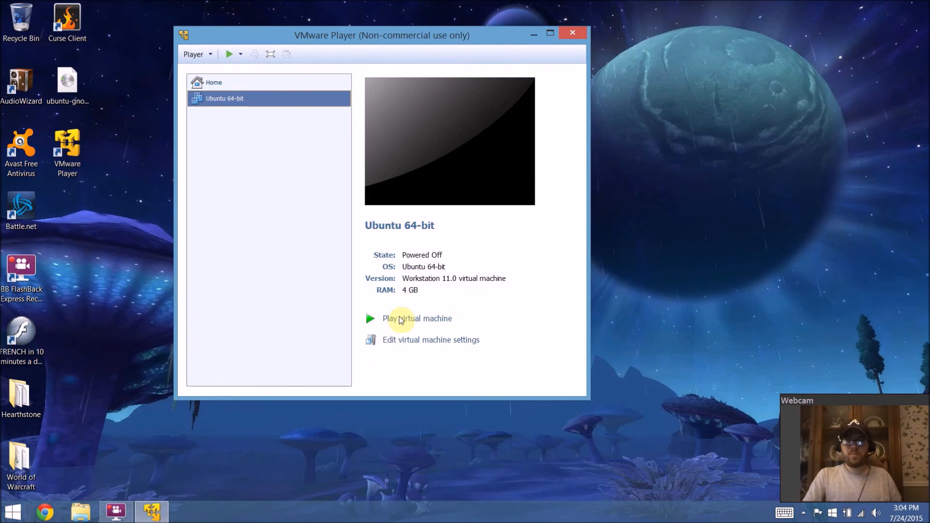